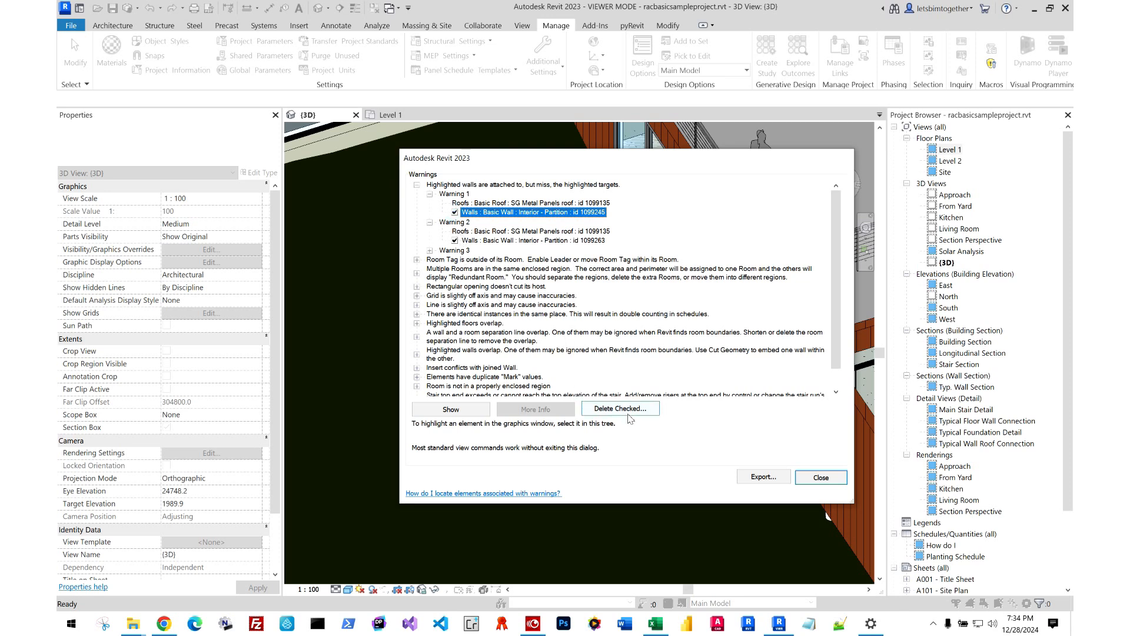
Expand the "Highlighted walls overlap" warnings and examine the wall elements listed under Warnings 458 to 462.
left_click(496, 274)
scroll(501, 282, "down", 2)
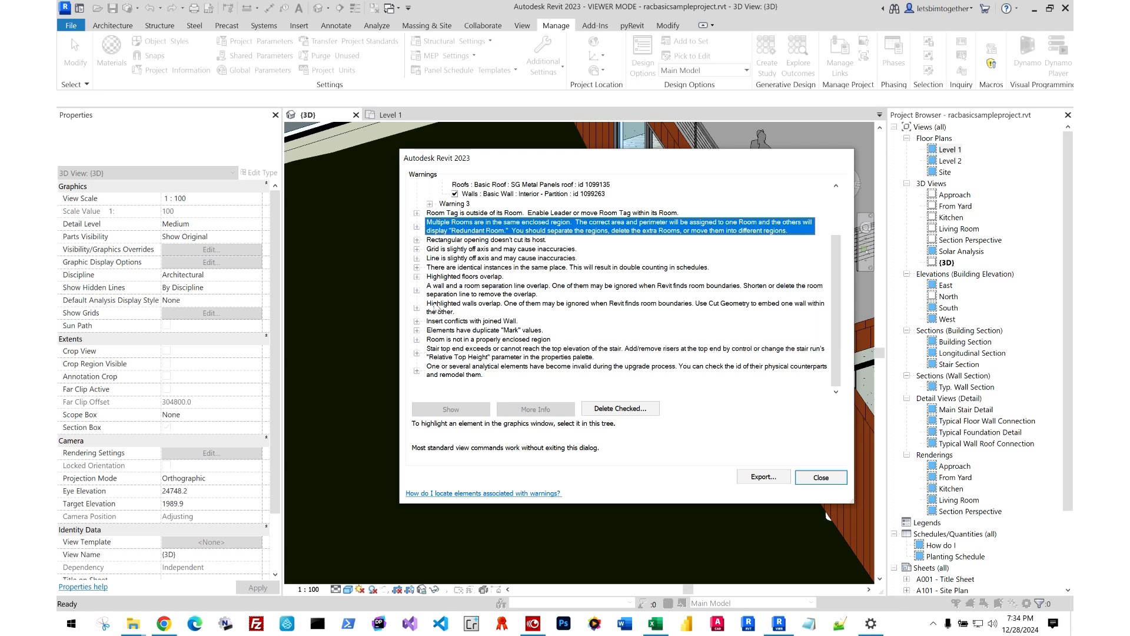
left_click(416, 309)
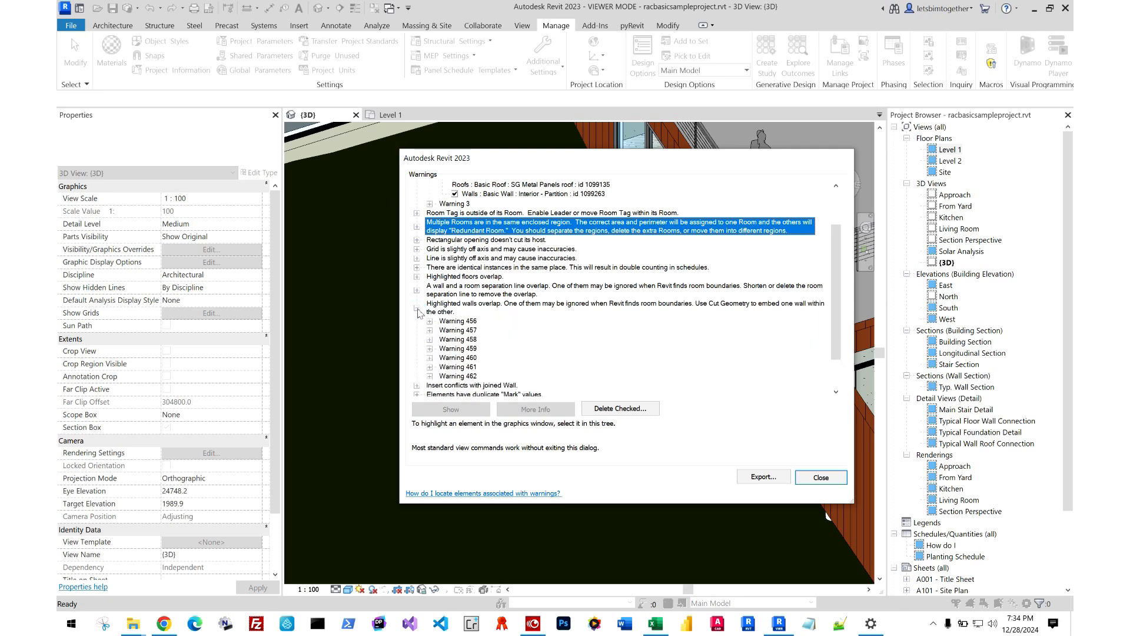
scroll(455, 328, "down", 3)
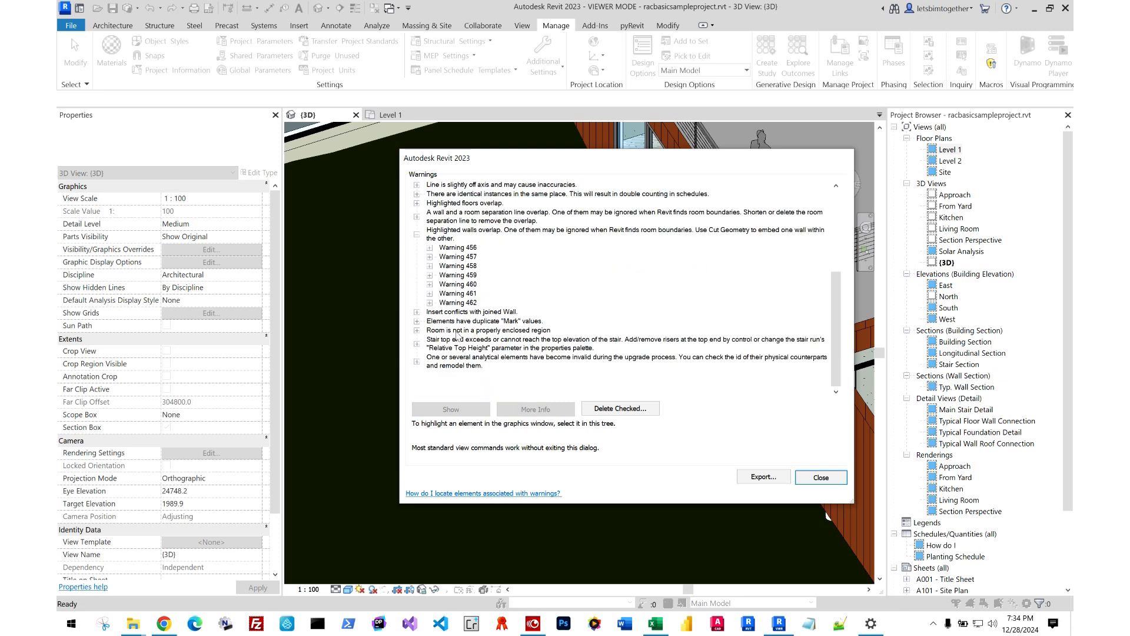
left_click(429, 294)
left_click(430, 322)
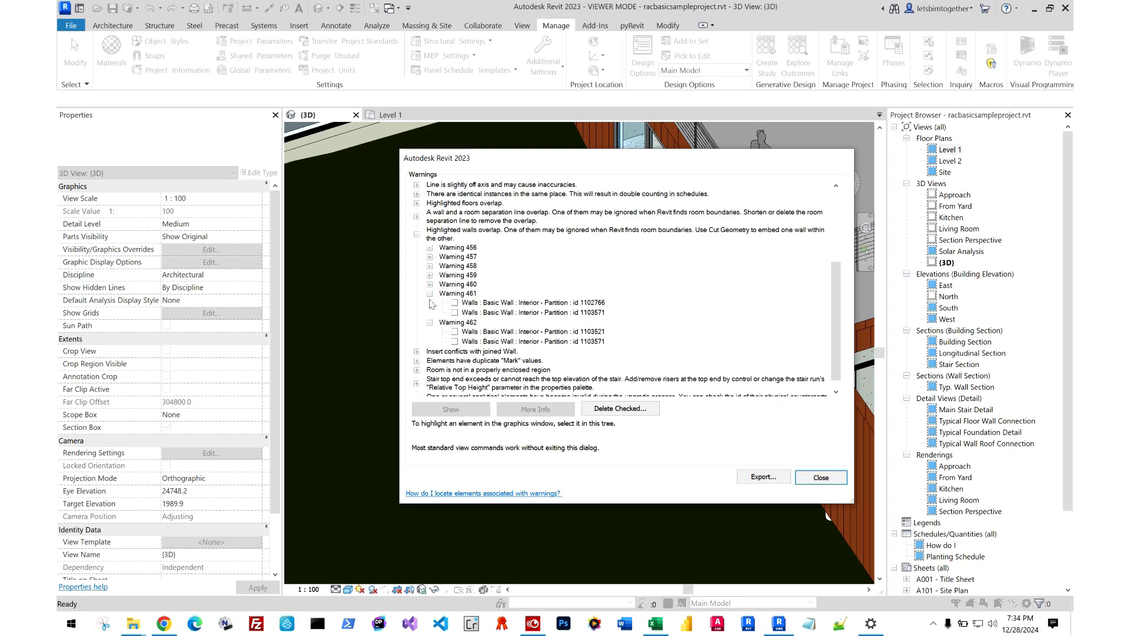
left_click(429, 284)
left_click(429, 275)
left_click(430, 266)
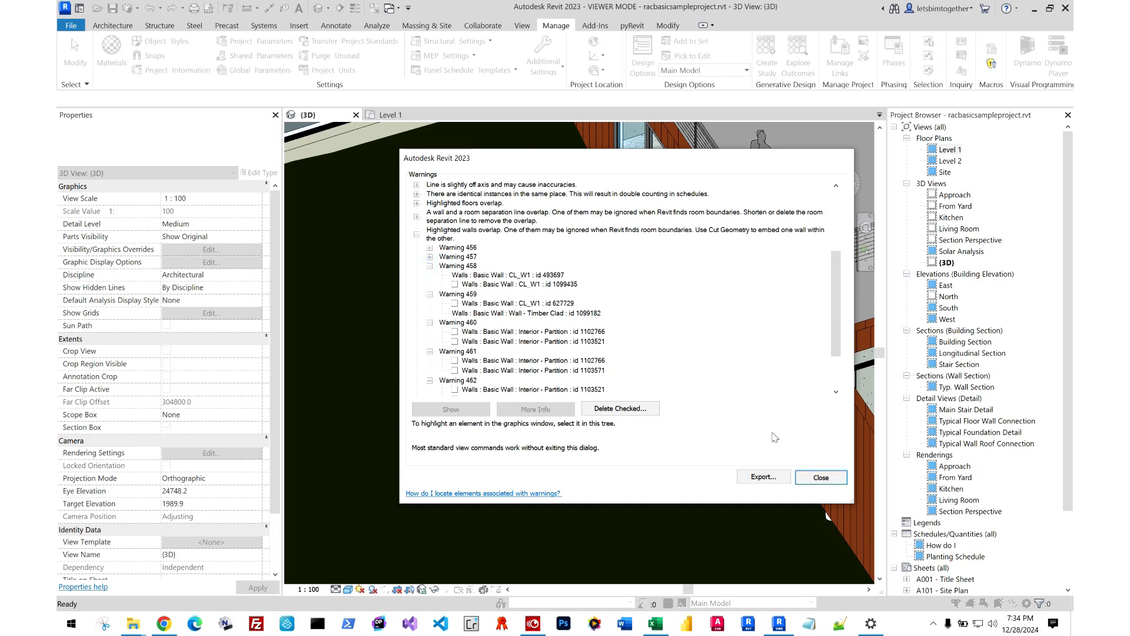
View the export settings for the HTML error report without saving it, and close the warnings list.
left_click(758, 480)
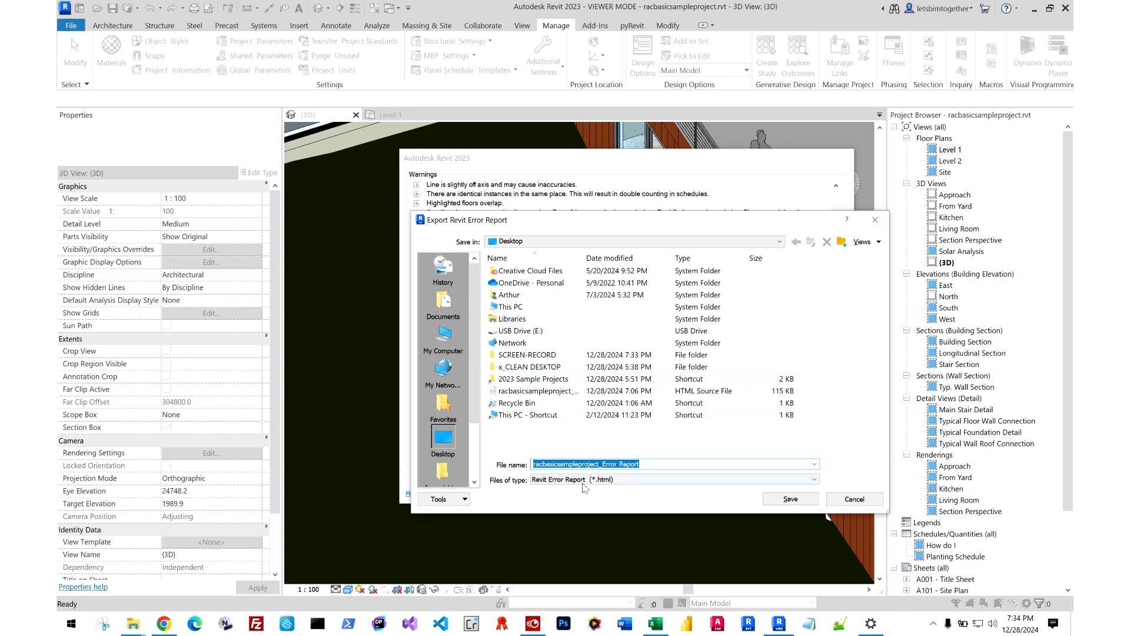
left_click(856, 502)
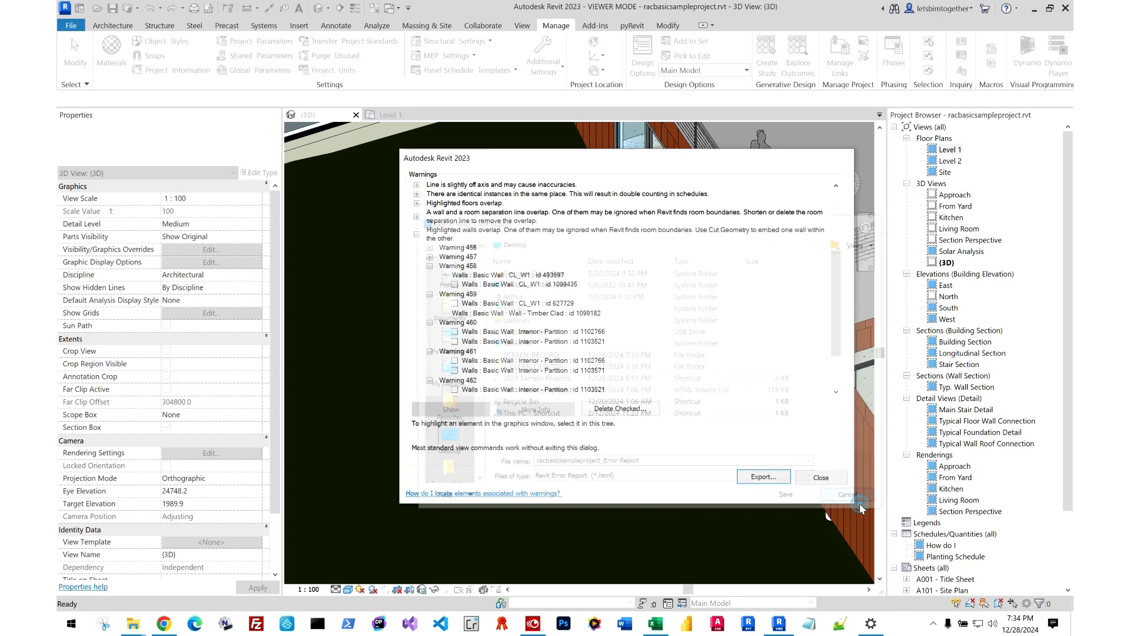
left_click(838, 478)
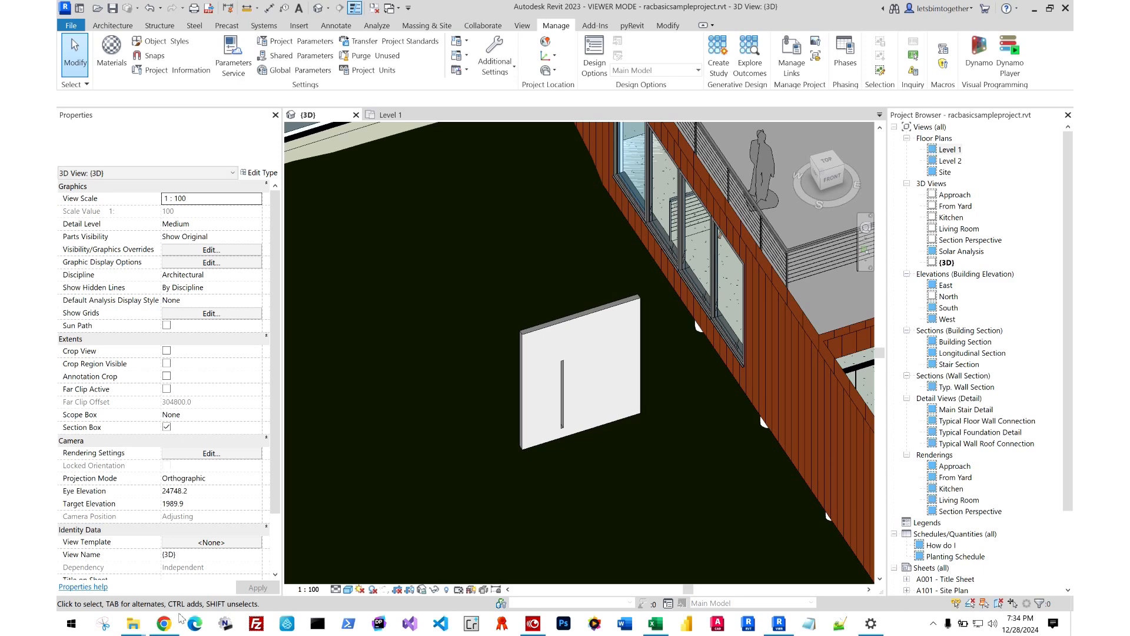
Switch to Chrome and review the racbasicsampleproject error report's messages and their element ids.
left_click(165, 624)
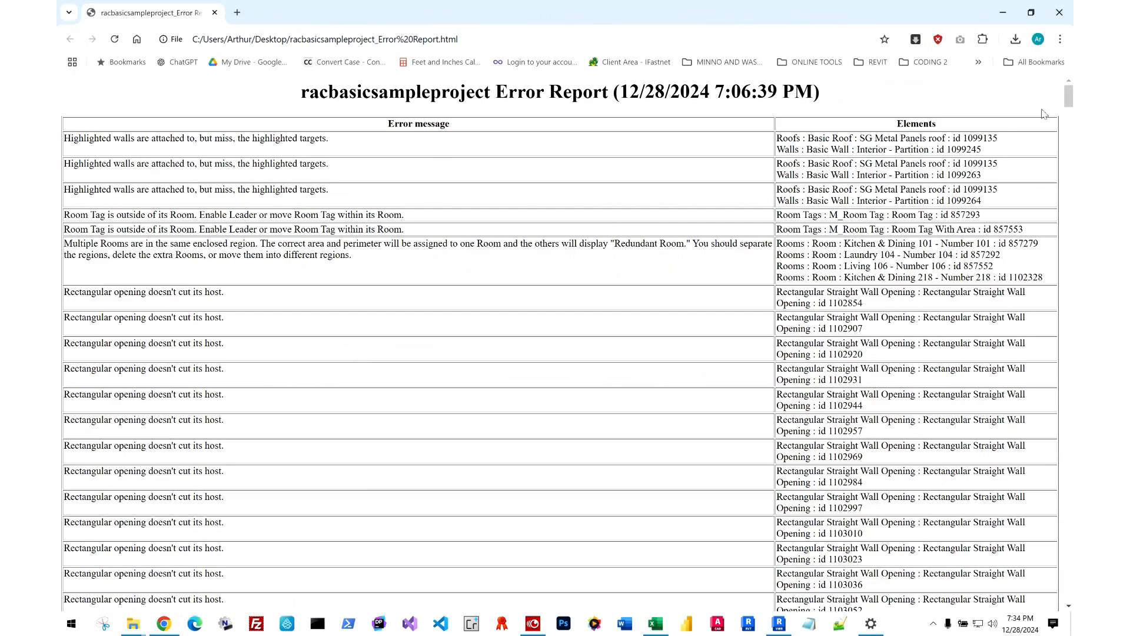
mouse_move(1068, 95)
left_mouse_down()
mouse_move(1070, 598)
mouse_move(1070, 153)
mouse_move(1066, 115)
mouse_move(1052, 105)
left_mouse_up()
left_click_drag(861, 276, 902, 304)
left_click(859, 323)
left_click_drag(808, 278, 848, 308)
left_click(817, 399)
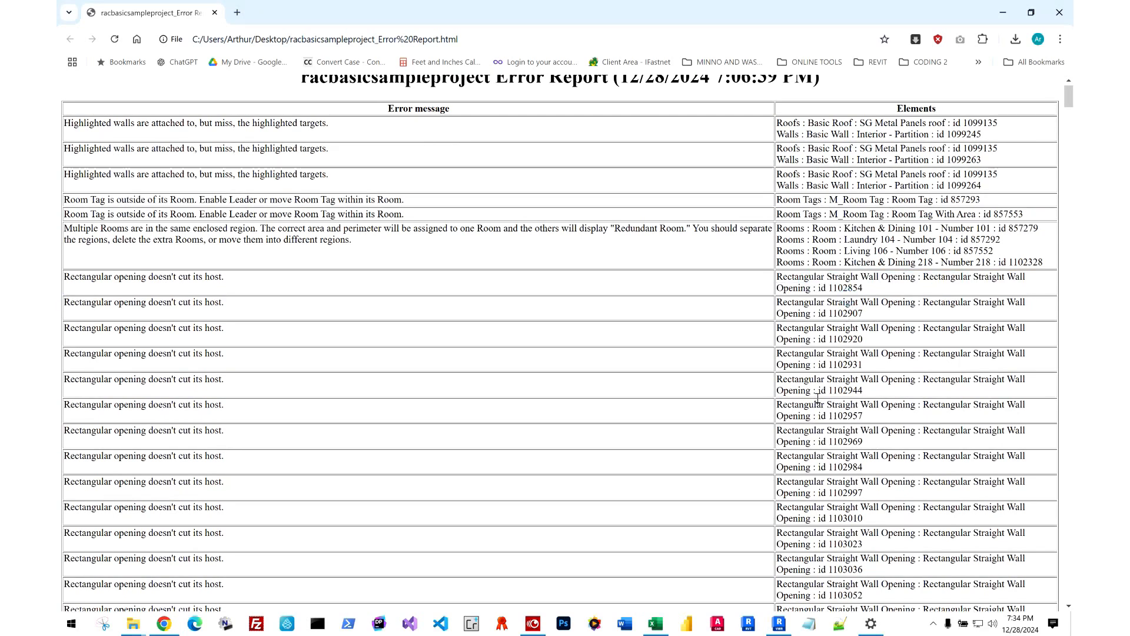
Switch to Excel and look over the table of Revit warnings and element ids.
left_click(655, 624)
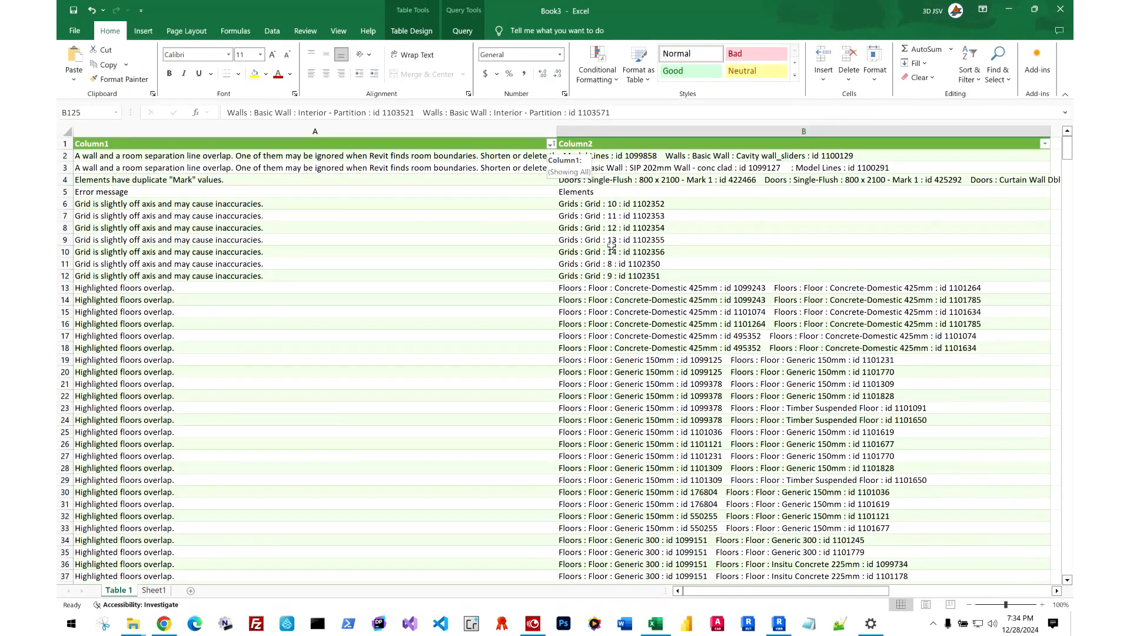
mouse_move(1061, 160)
left_mouse_down()
mouse_move(1072, 548)
mouse_move(1068, 144)
left_mouse_up()
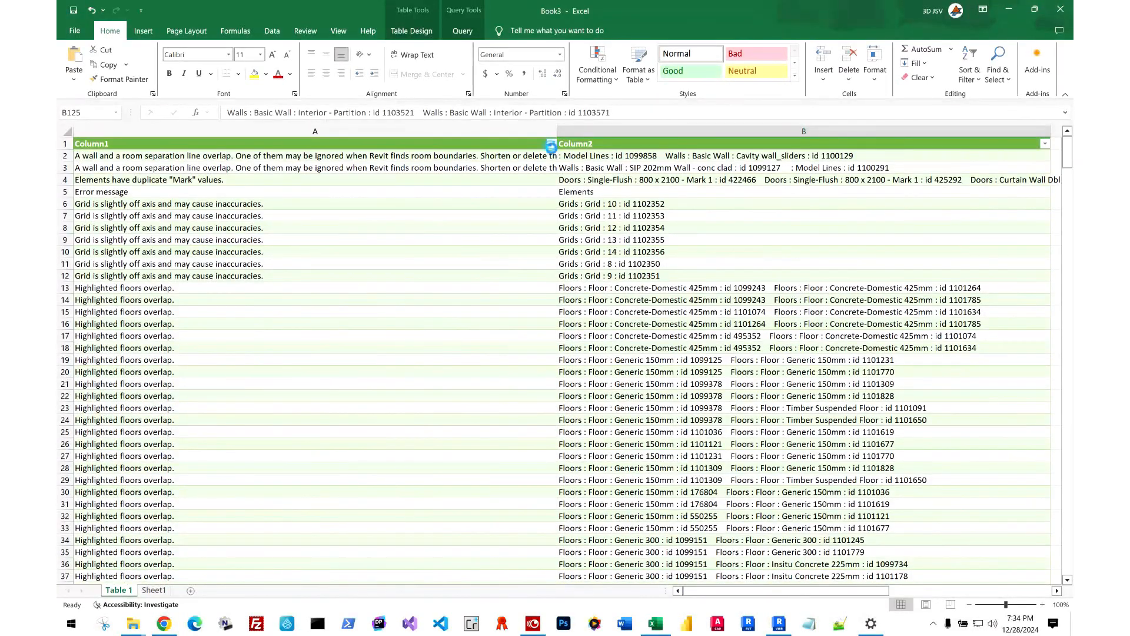
Try sorting the warnings table by Column1 from Z to A, and return it to A to Z order.
left_click(550, 144)
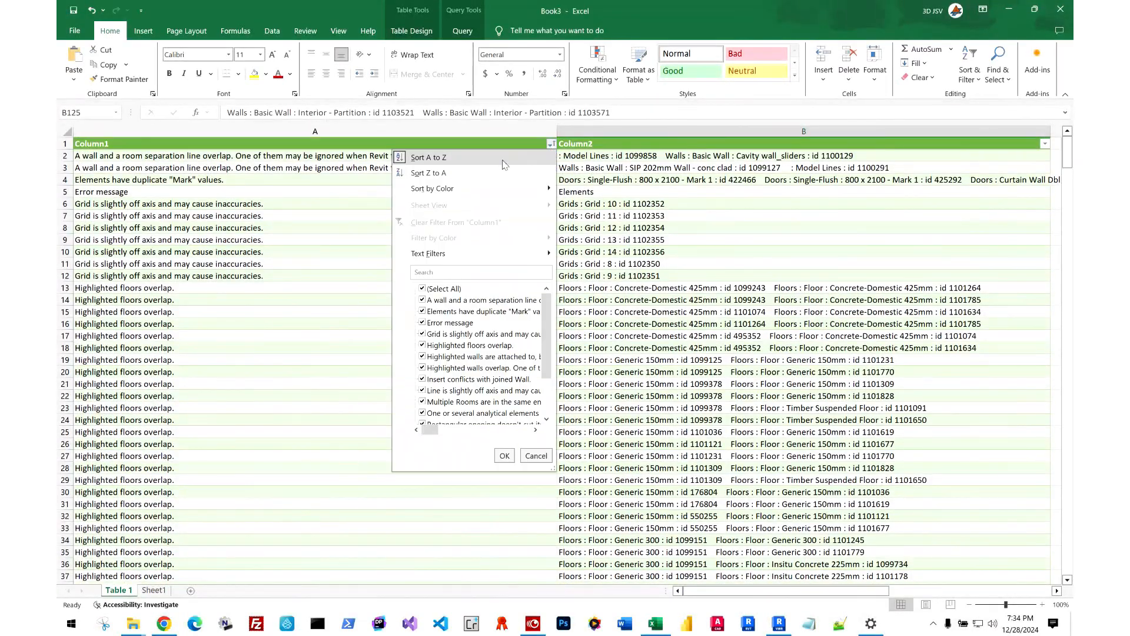
left_click(459, 176)
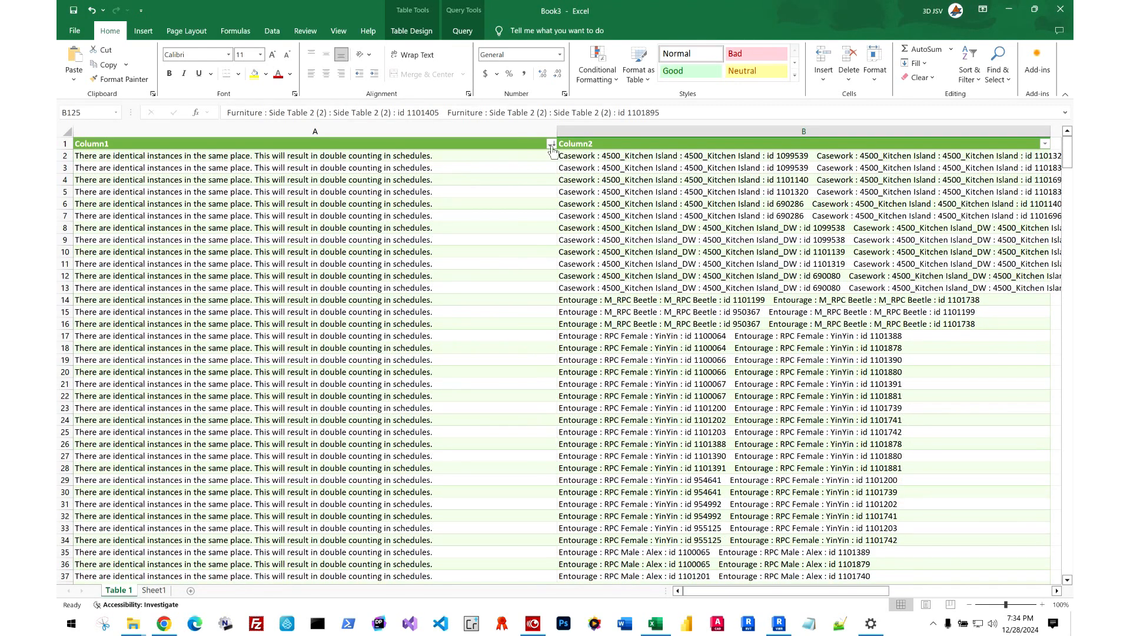
left_click(1044, 143)
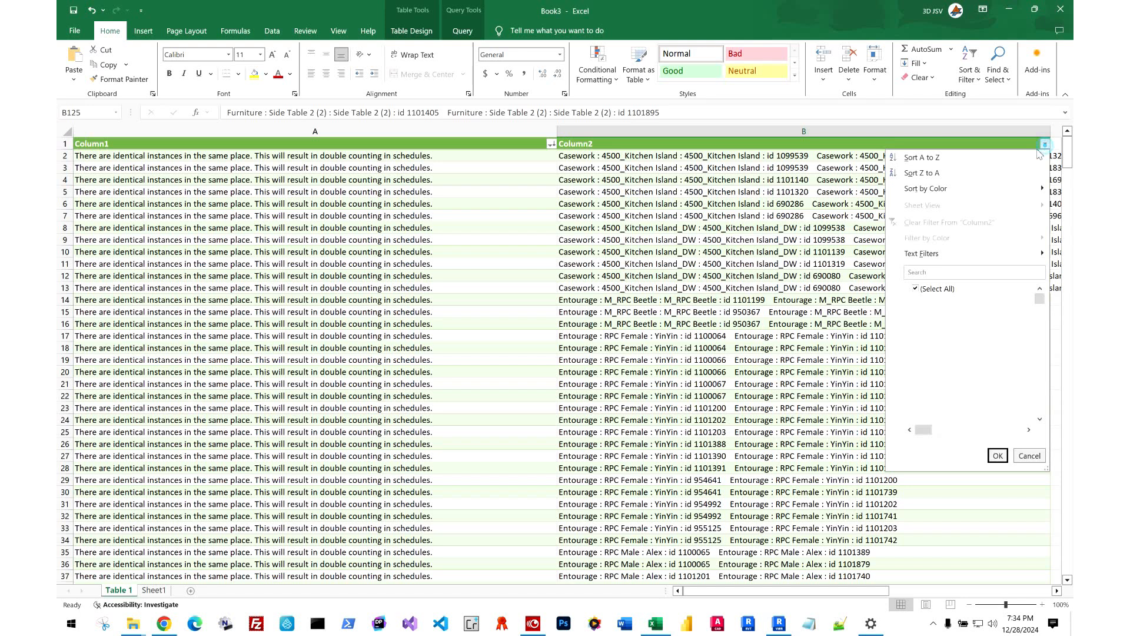
left_click(988, 159)
left_click(551, 144)
left_click(549, 158)
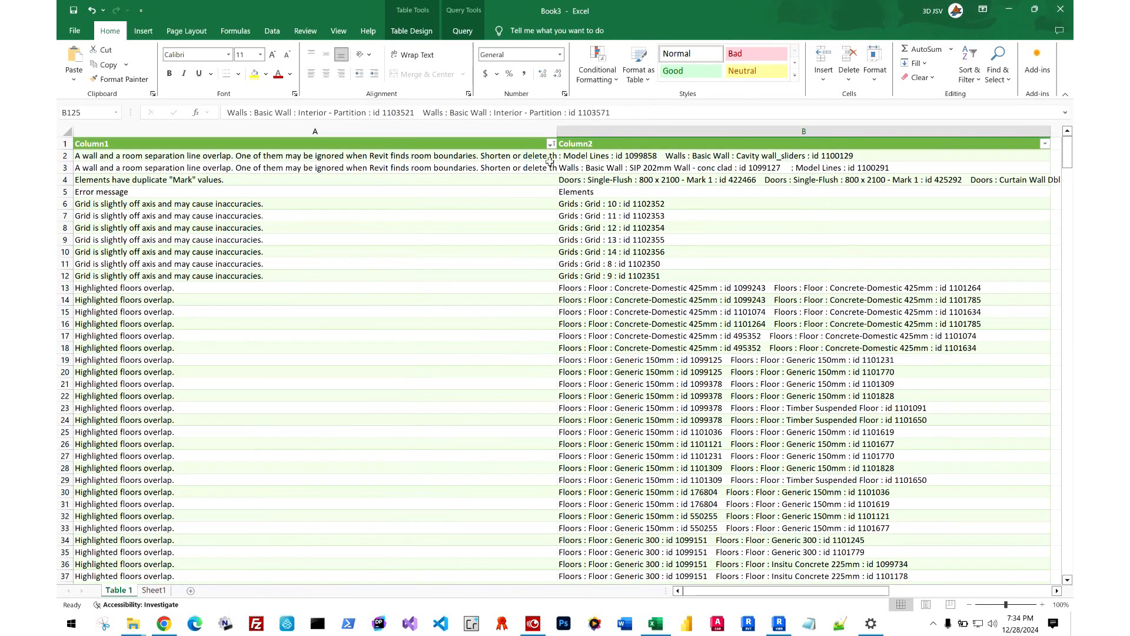
Open Column1's filter list, enlarge it to show the full messages, and deselect all warning types.
left_click(551, 144)
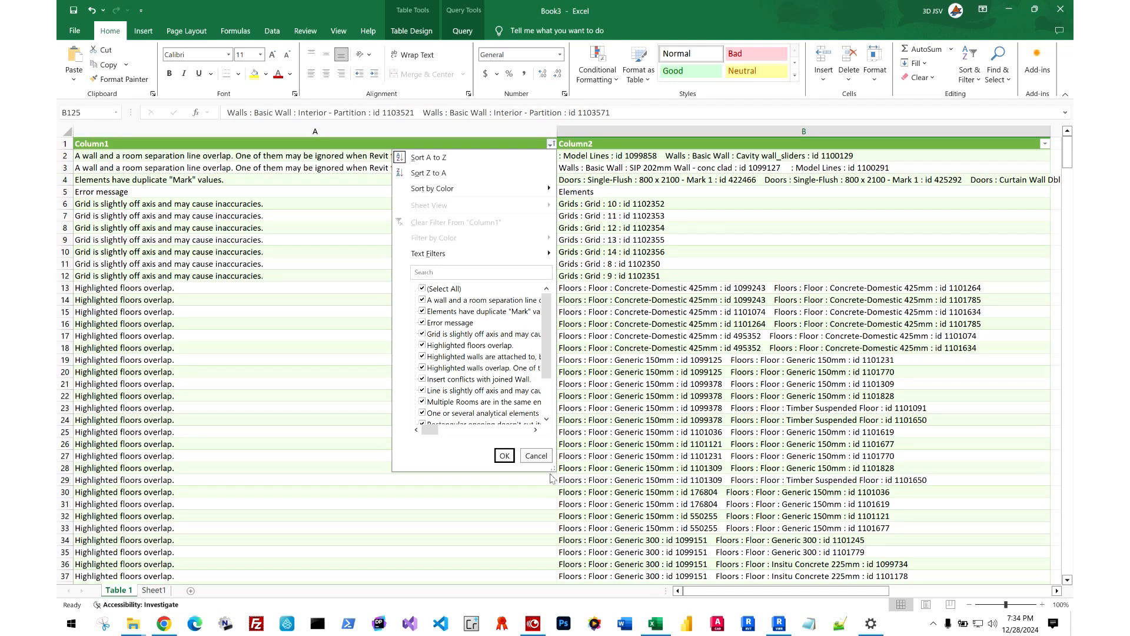
left_click_drag(555, 471, 976, 557)
left_click(422, 300)
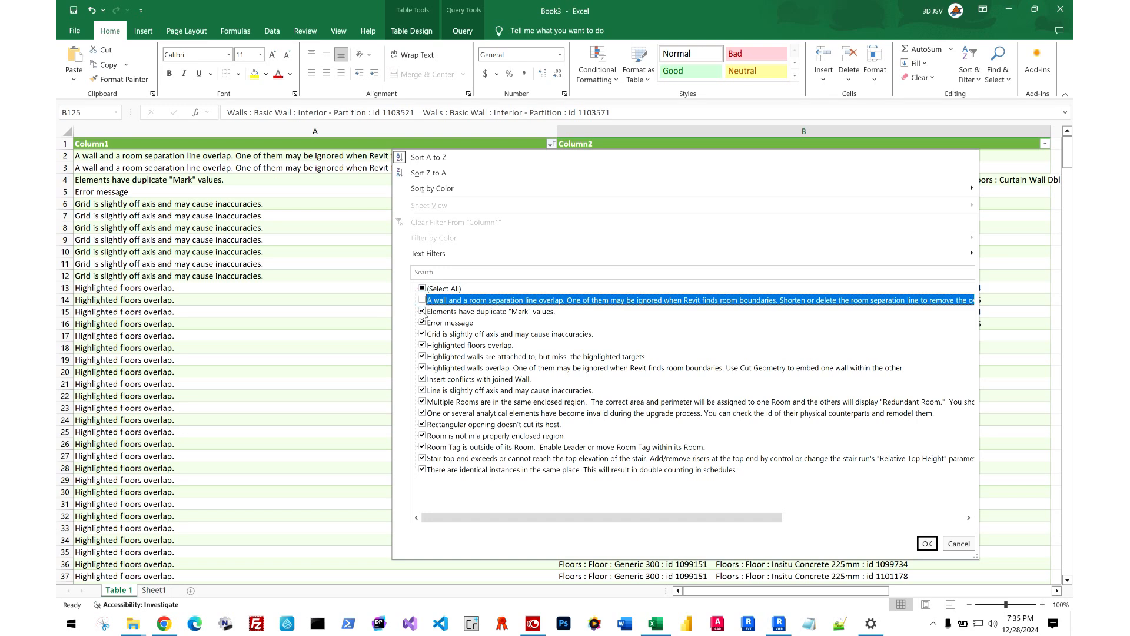
left_click(422, 311)
left_click(422, 300)
left_click(422, 311)
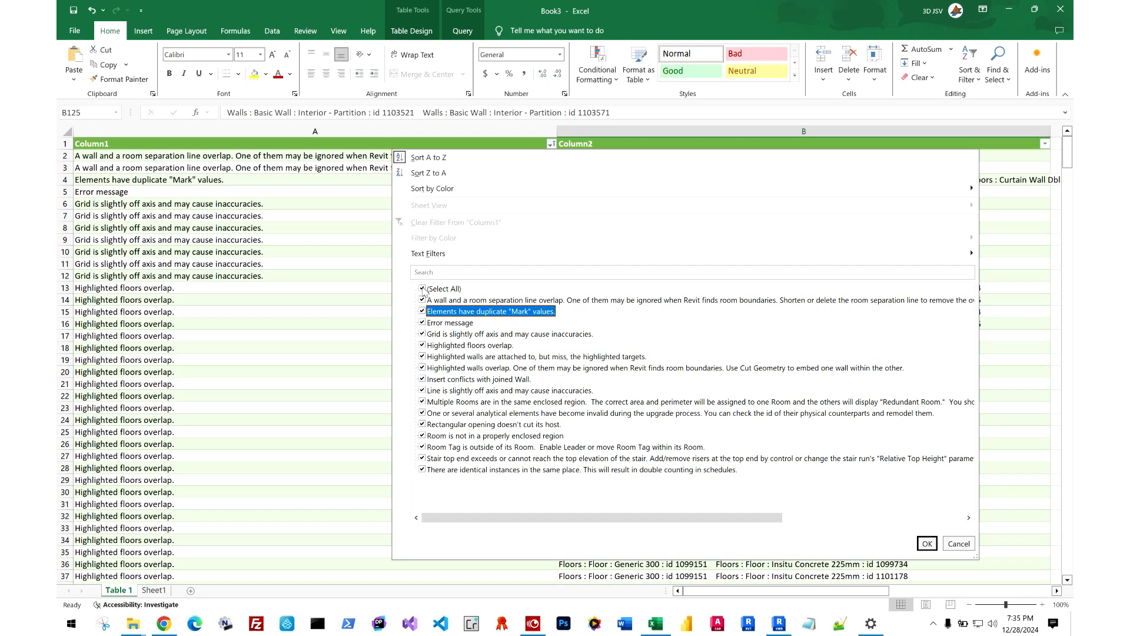
left_click(423, 289)
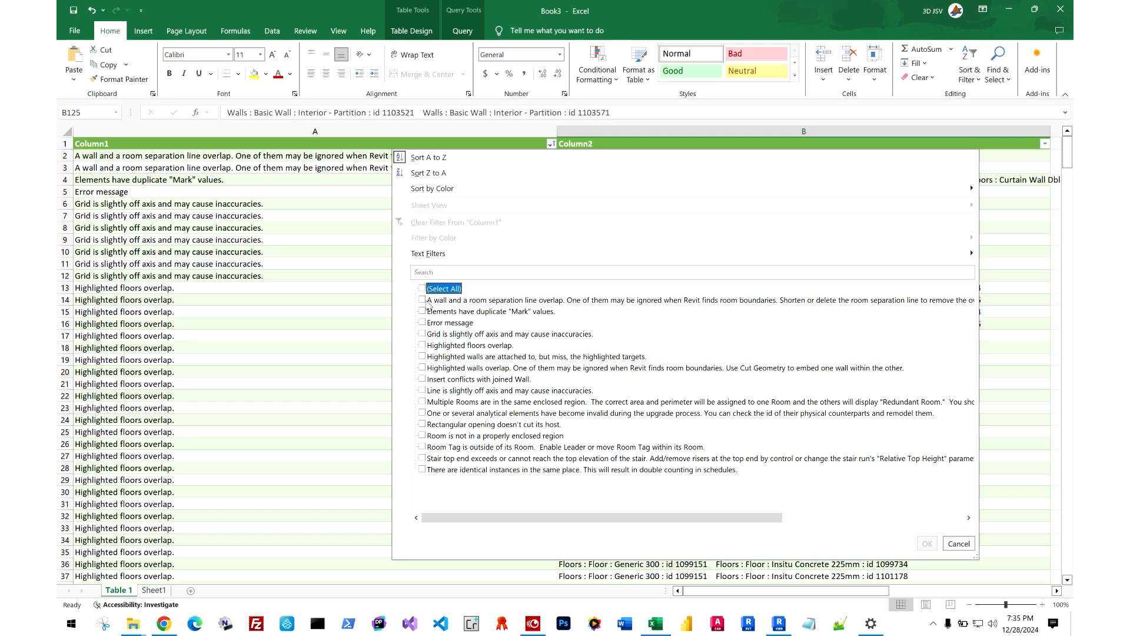
Filter Column1 to wall/room separation line overlaps, walls missing targets, overlapping walls, insert conflicts with joined wall, and rectangular openings not cutting their host.
left_click(422, 300)
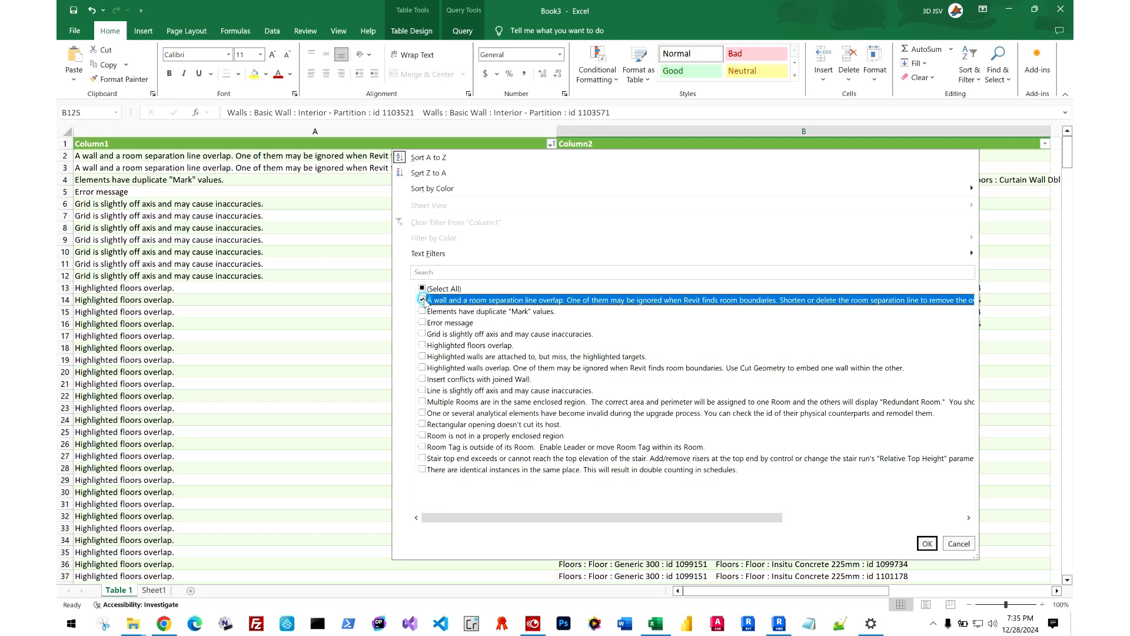
left_click(422, 357)
left_click(422, 367)
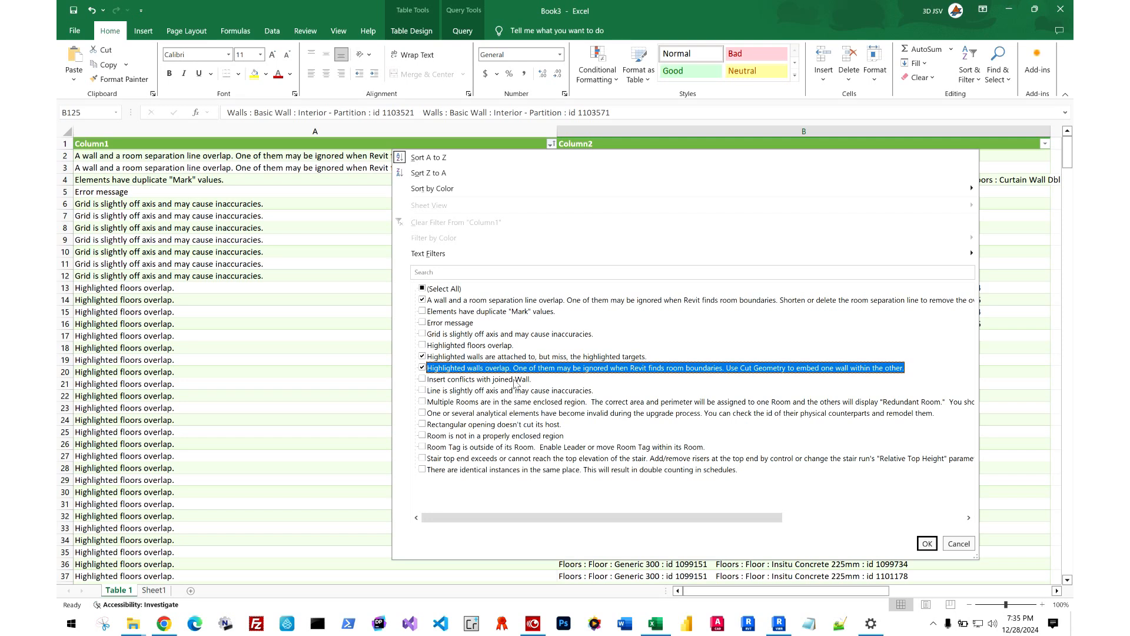
left_click(422, 379)
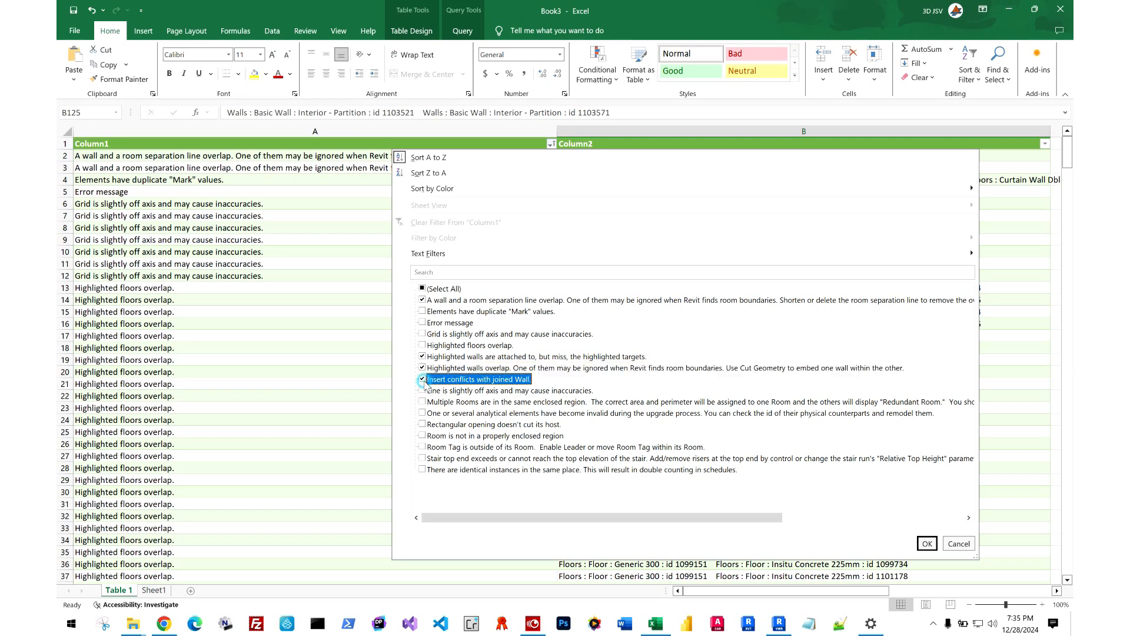
left_click(462, 425)
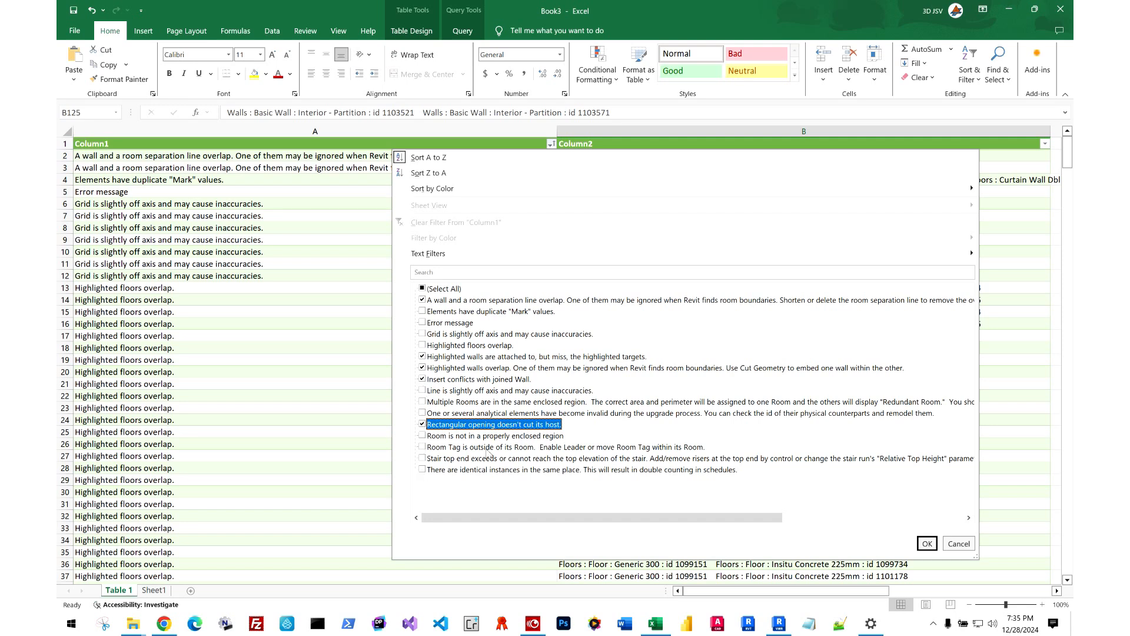
left_click(925, 543)
Examine the filtered wall warnings in Column2, including the Interior - Partition wall id in row 118.
mouse_move(1067, 150)
left_mouse_down()
mouse_move(1062, 504)
mouse_move(1055, 134)
left_mouse_up()
left_click_drag(826, 591, 895, 590)
left_click_drag(696, 182, 698, 210)
left_click(706, 193)
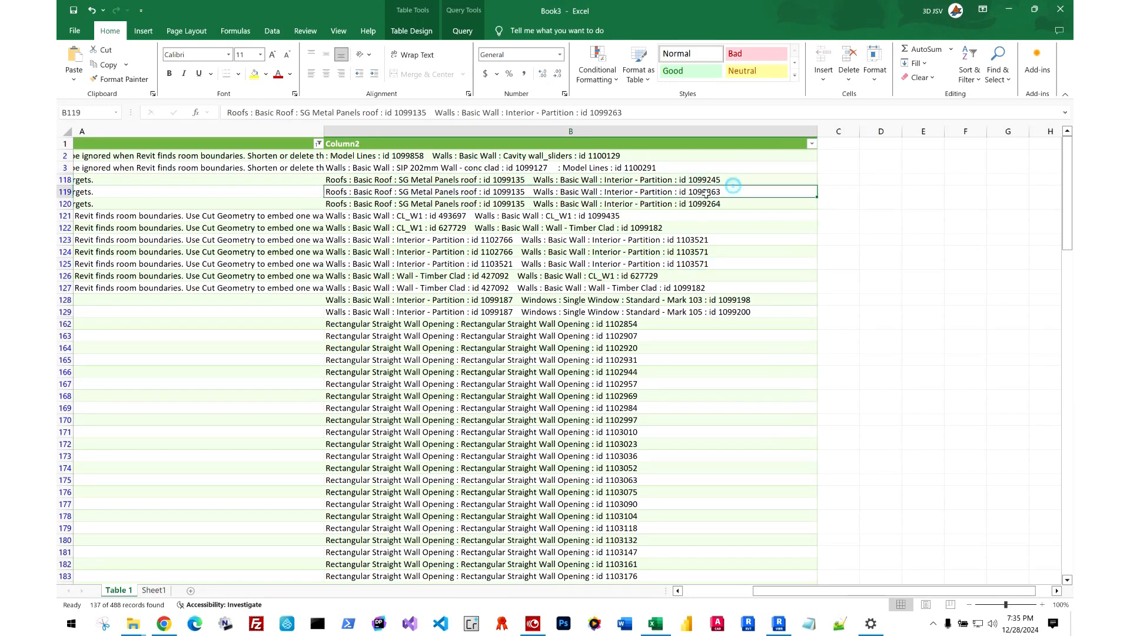
double_click(524, 180)
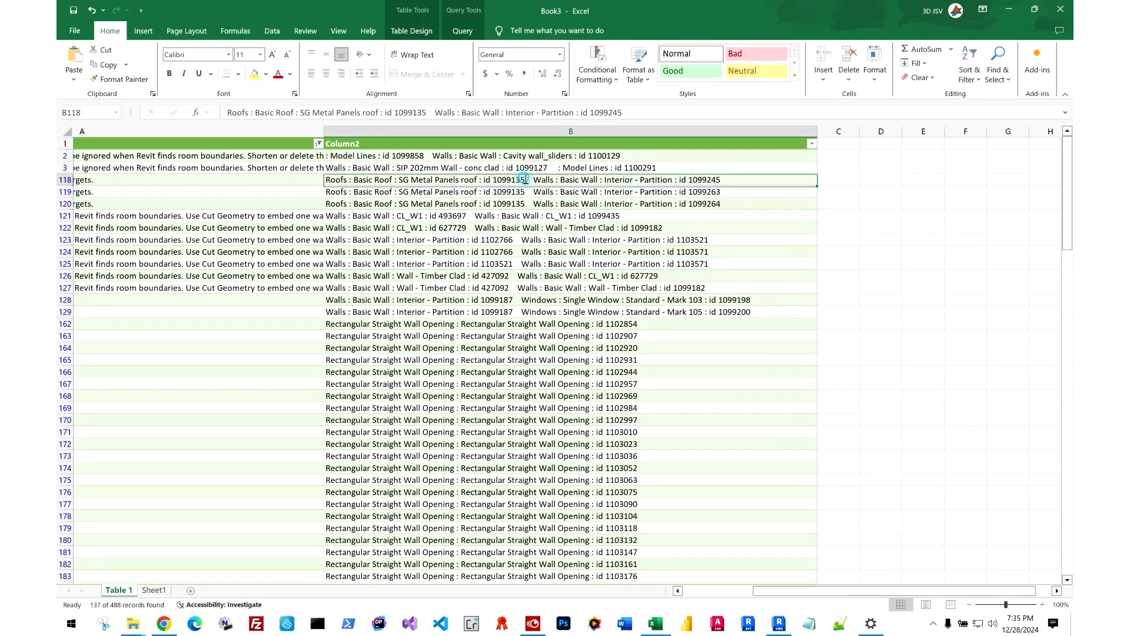
double_click(721, 179)
left_click(751, 186)
left_click(846, 199)
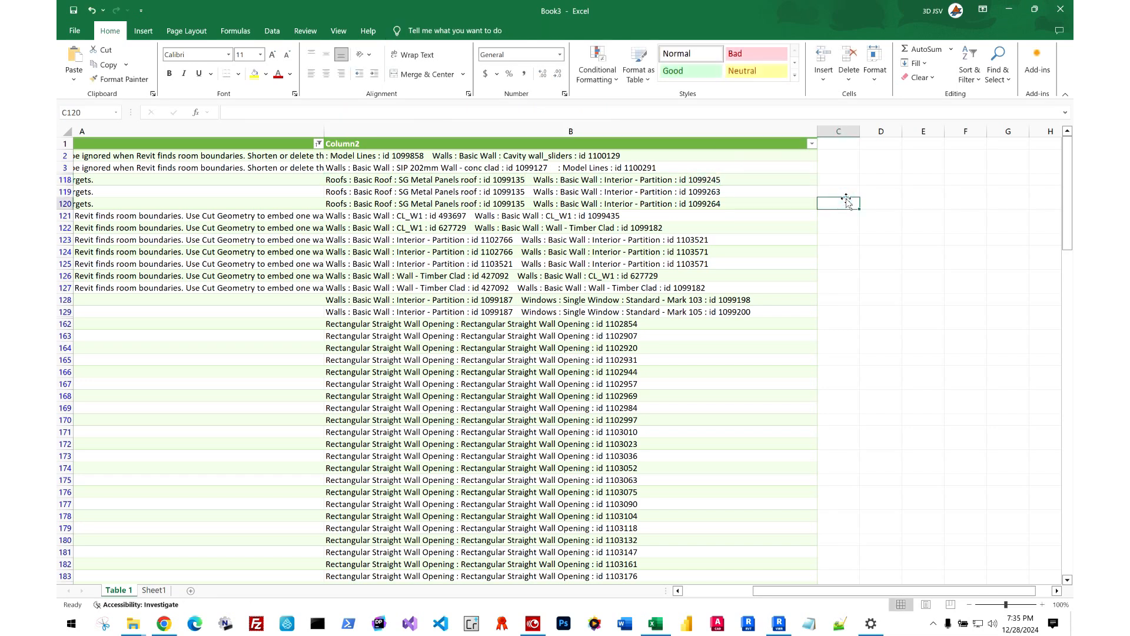
Copy wall id 1099263 from row 119 and enter it with a trailing semicolon in Revit's Select Elements by ID.
left_click(719, 197)
double_click(713, 193)
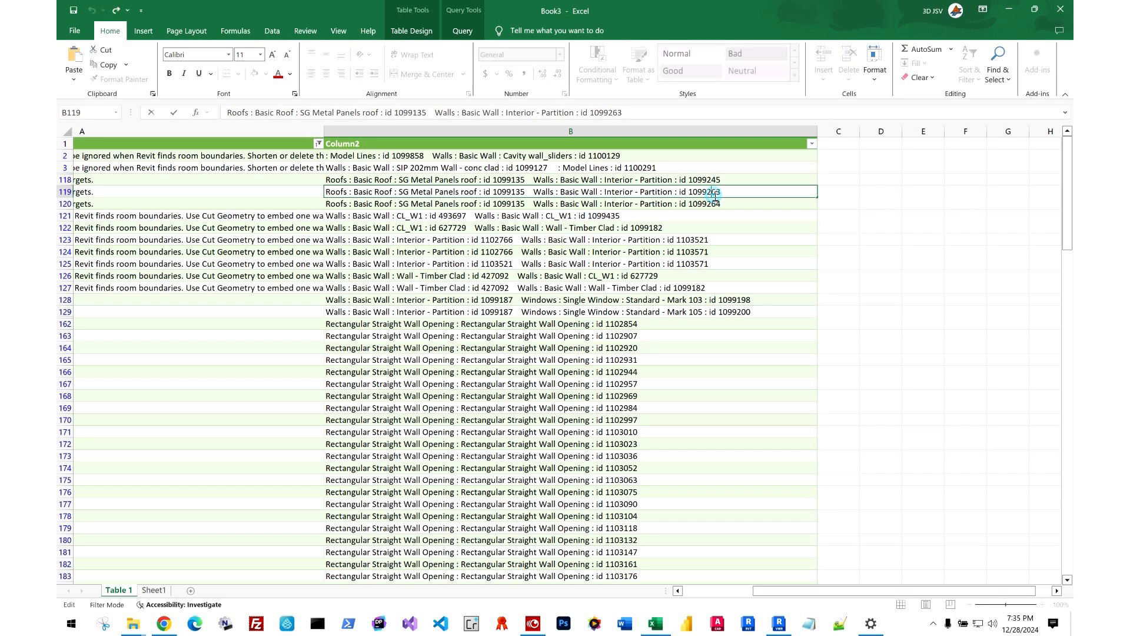
key("ctrl+c")
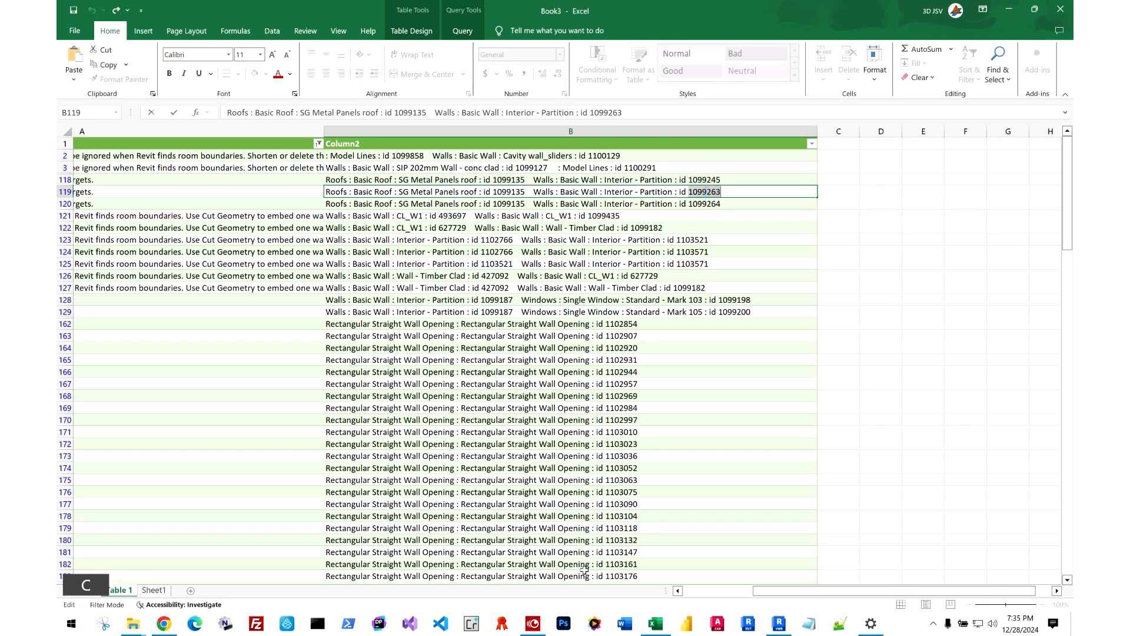
left_click(779, 625)
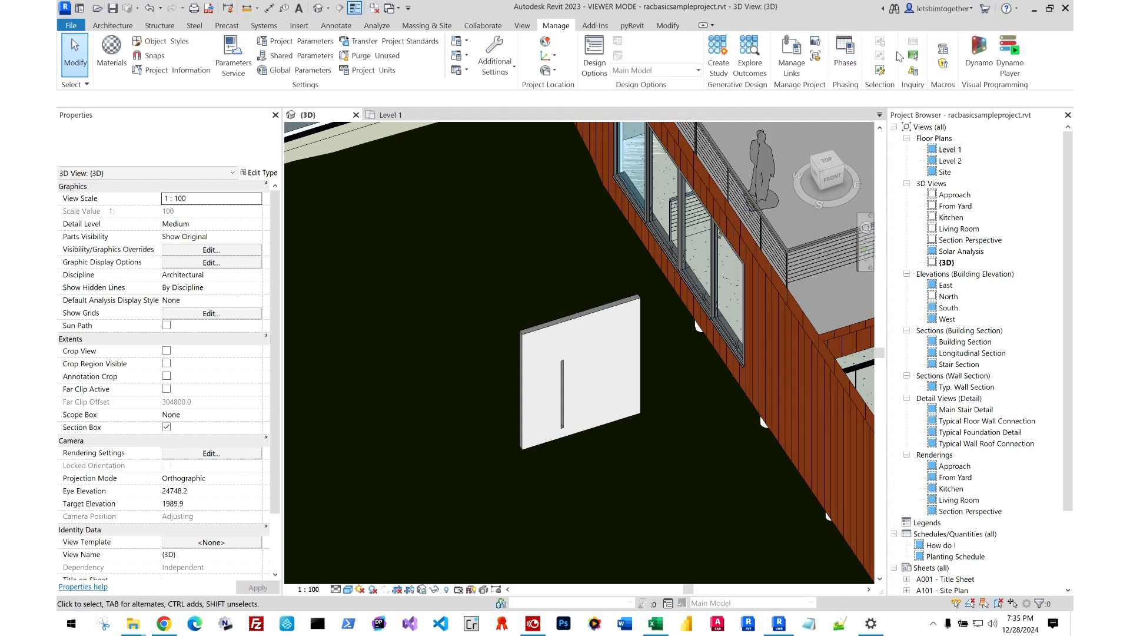
left_click(913, 55)
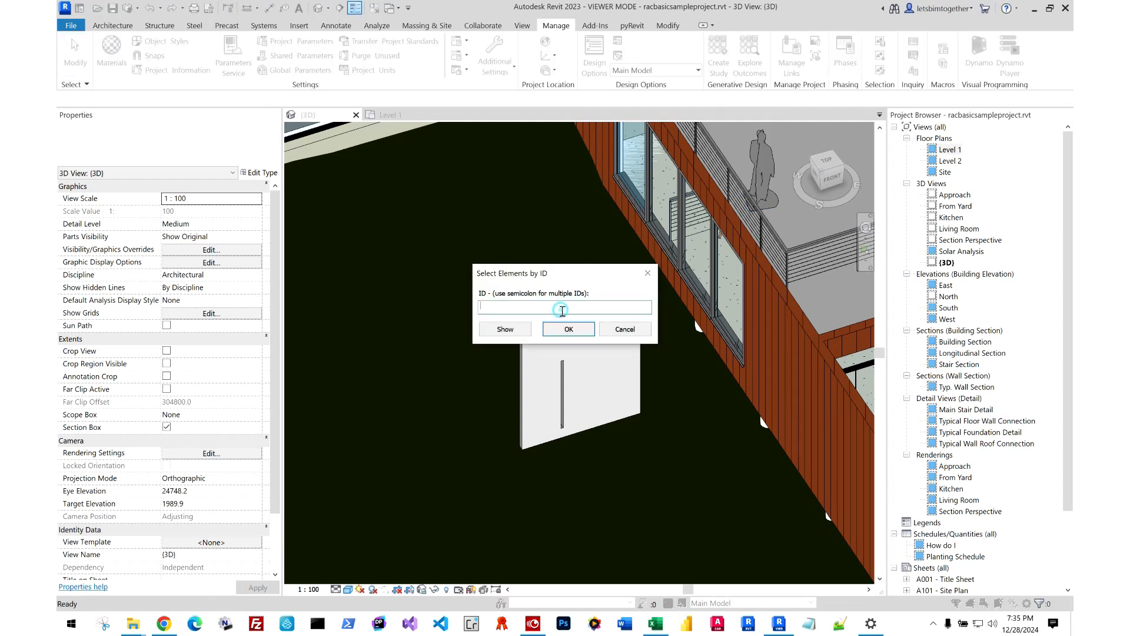
key("ctrl+v")
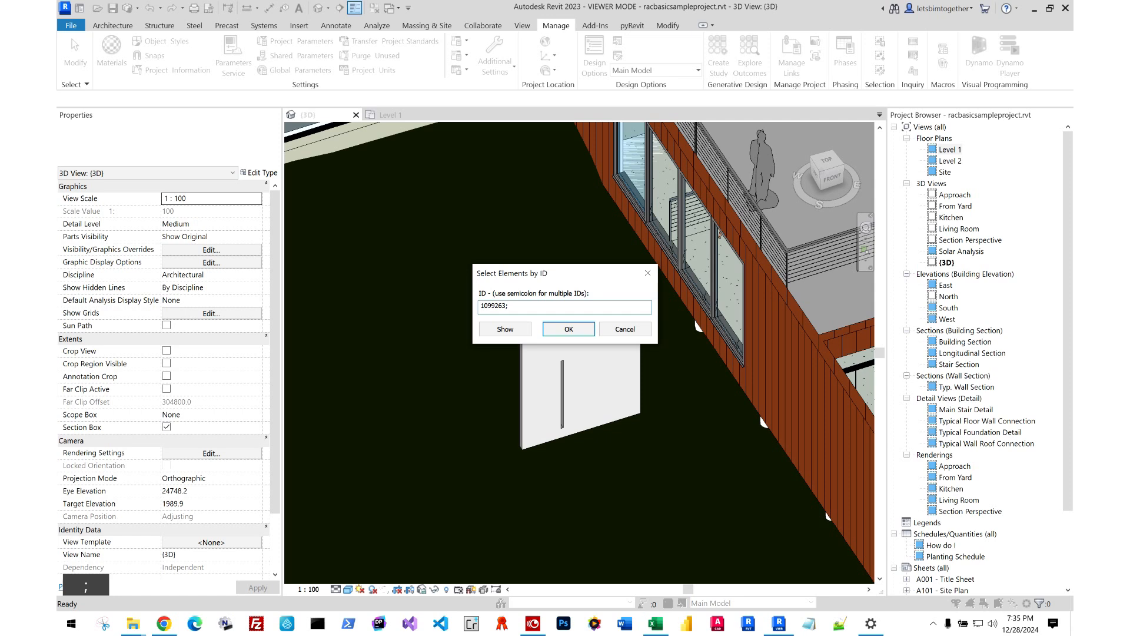
Copy wall id 1099264 from row 120 in Excel and append it to the ID entry in Revit's Select Elements by ID.
left_click(658, 622)
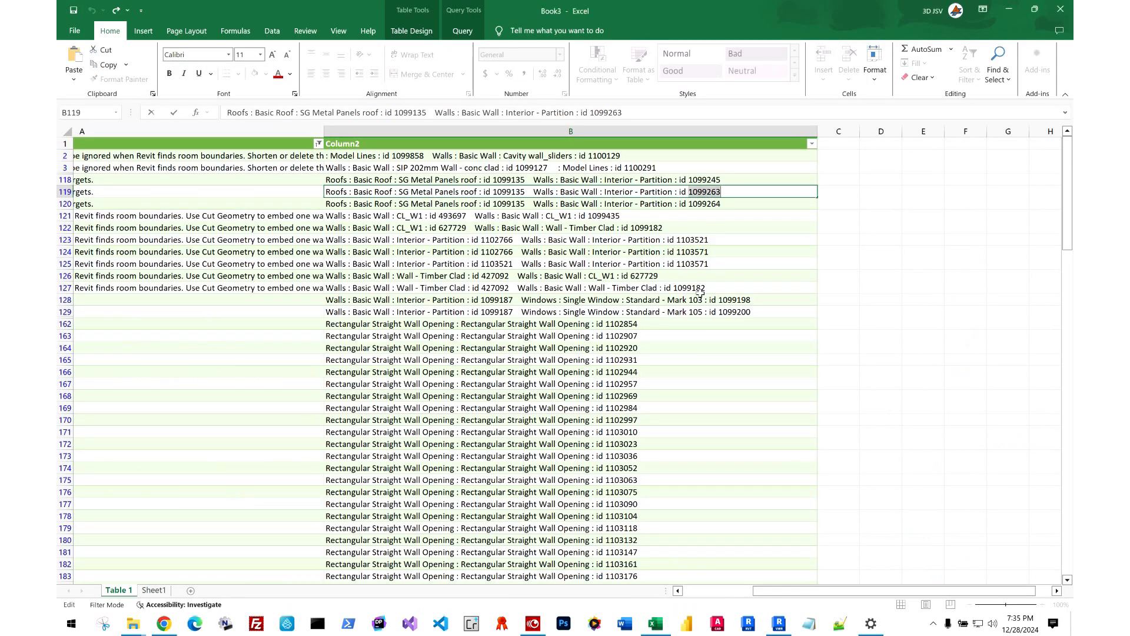
left_click(704, 204)
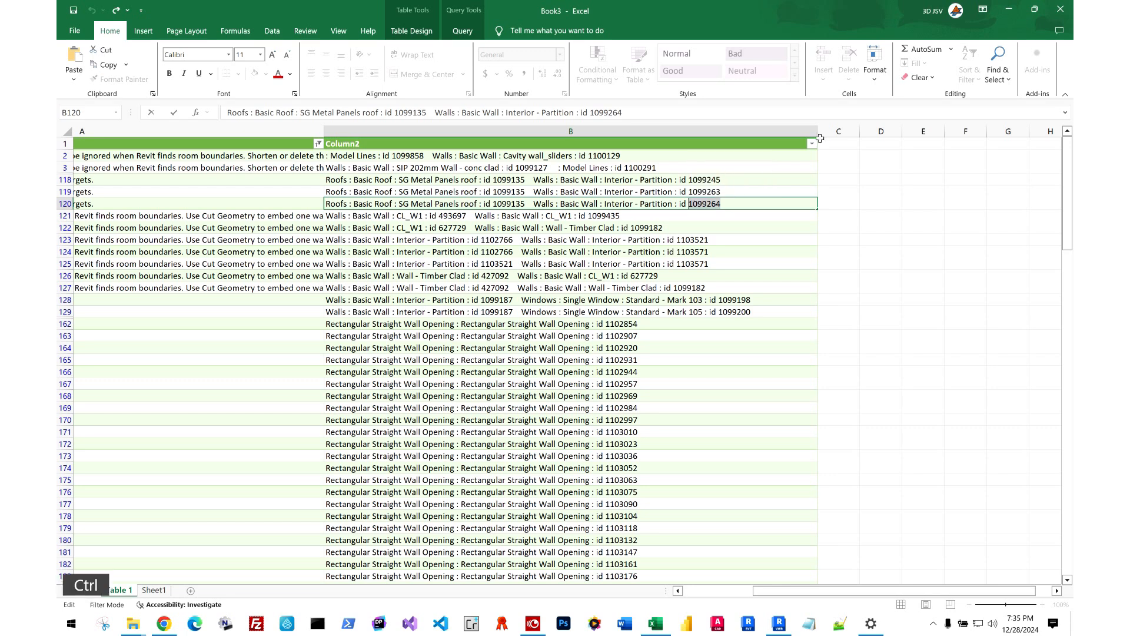
key("ctrl+c")
left_click(1008, 9)
key("ctrl+v")
left_click_drag(615, 308, 450, 311)
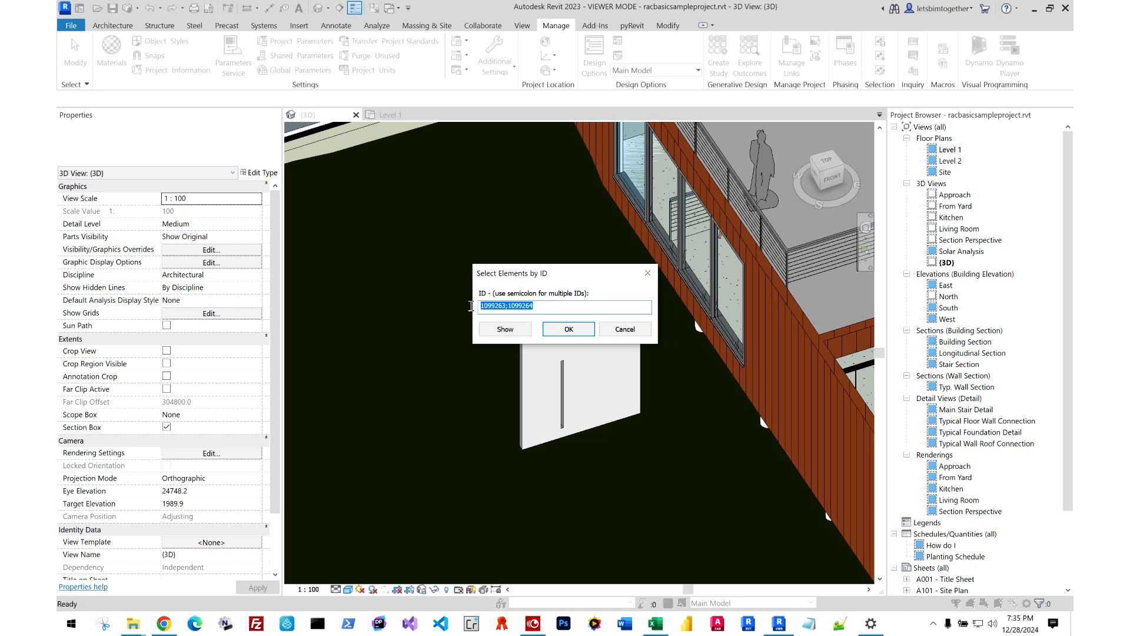
Select the walls with IDs 1099263 and 1099264 by the entered IDs and delete them from the model.
left_click(568, 329)
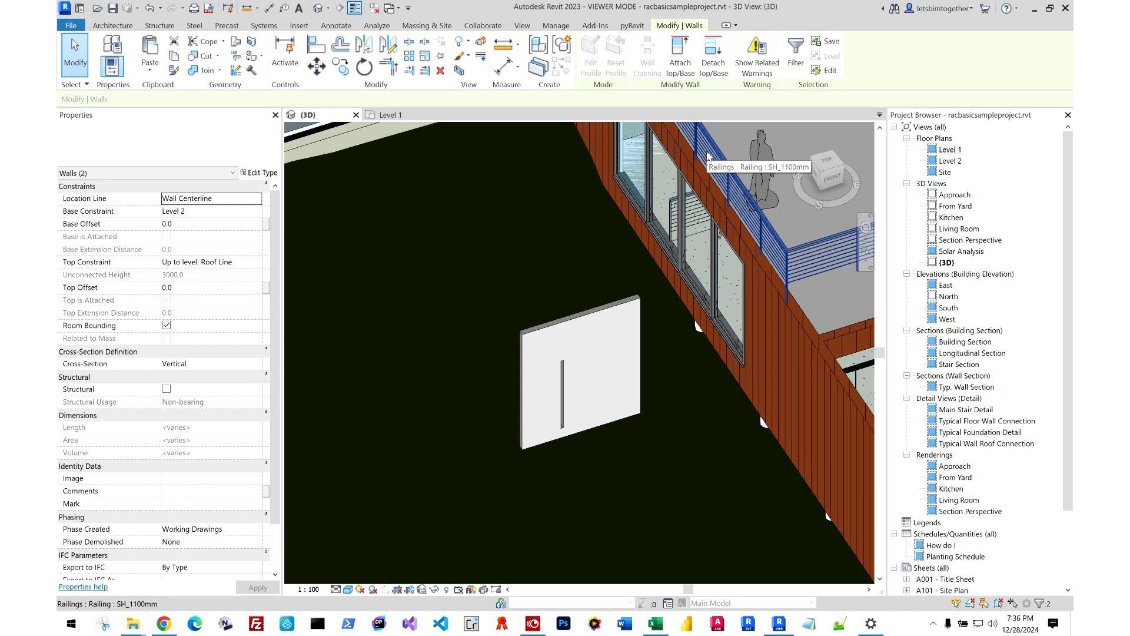
key("Delete")
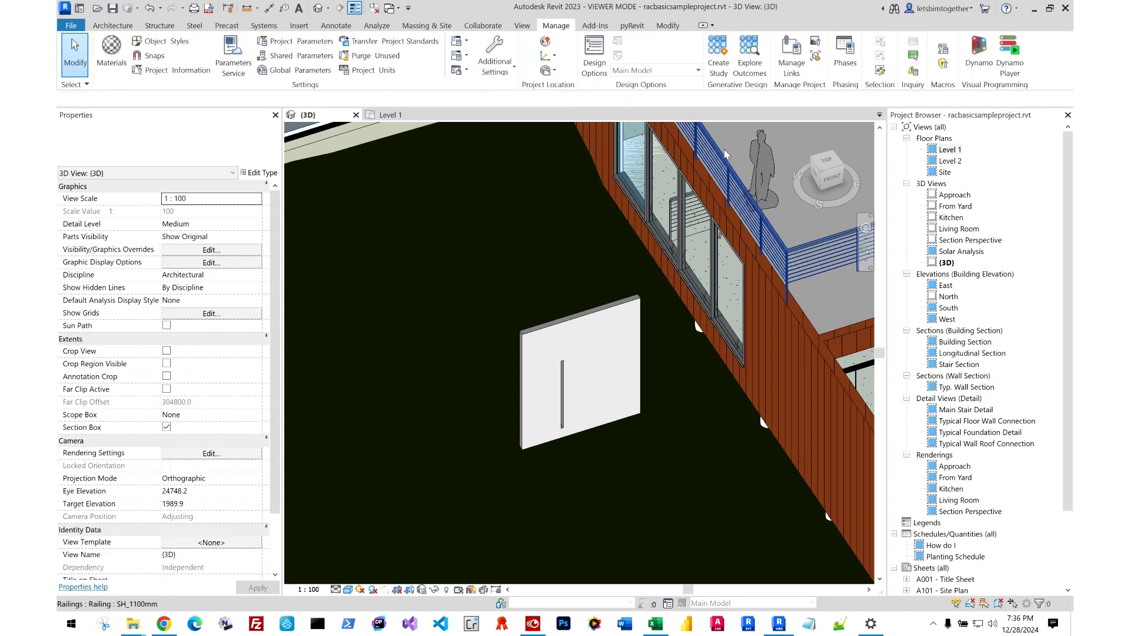
Switch to Excel and close the Book3 workbook without saving it.
left_click(657, 625)
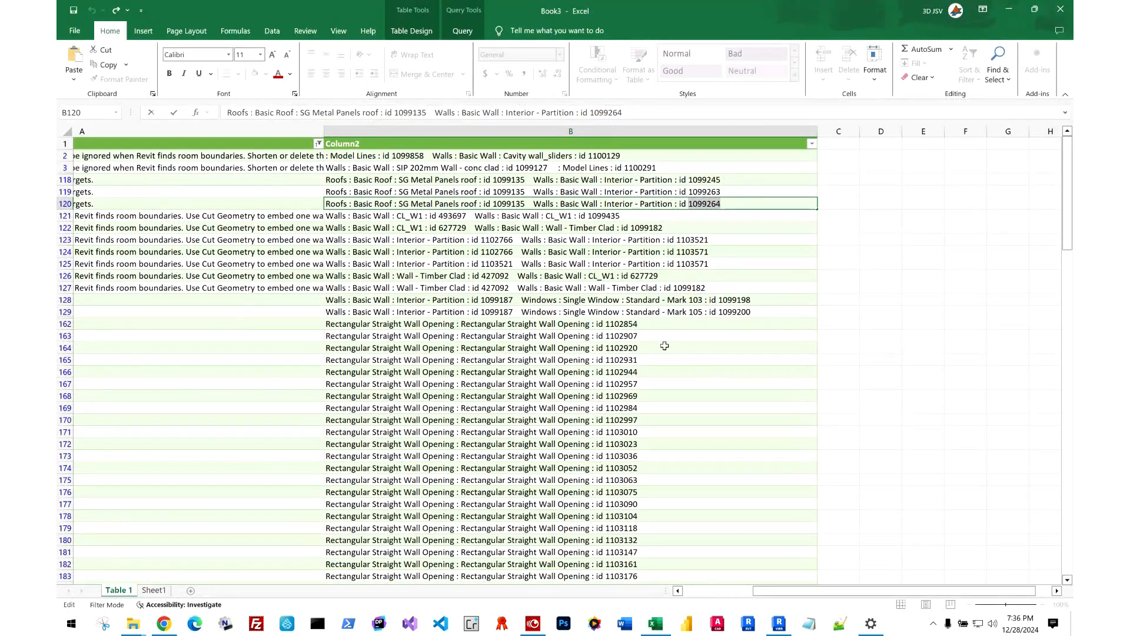
left_click(1060, 9)
left_click(637, 377)
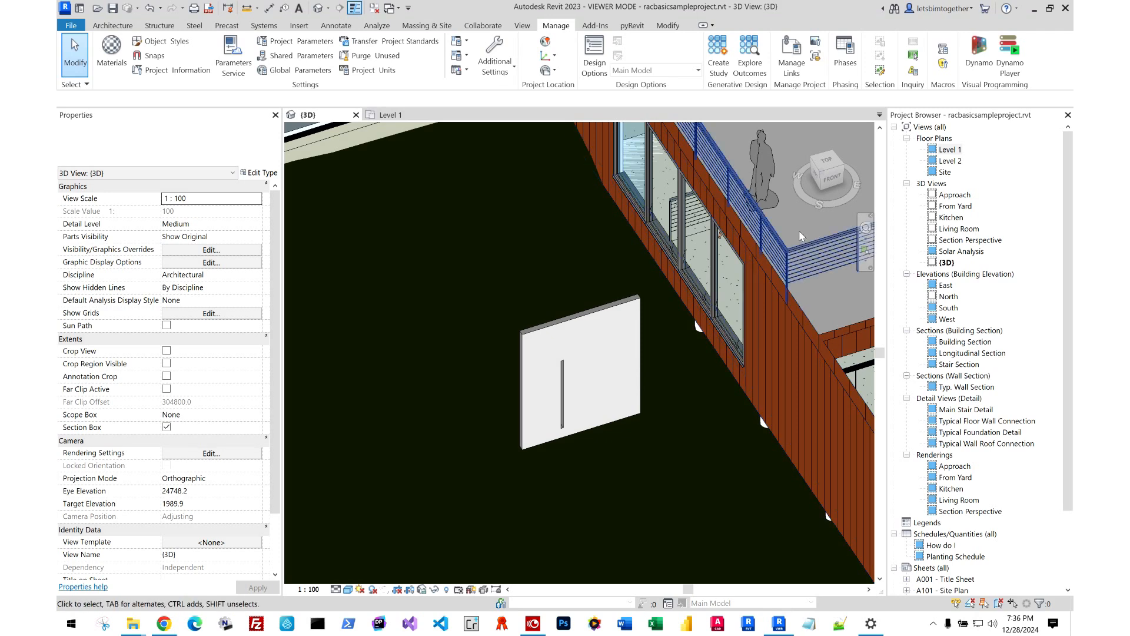
Close the old error report in the browser and move its file from the desktop to the Recycle Bin.
left_click(1035, 8)
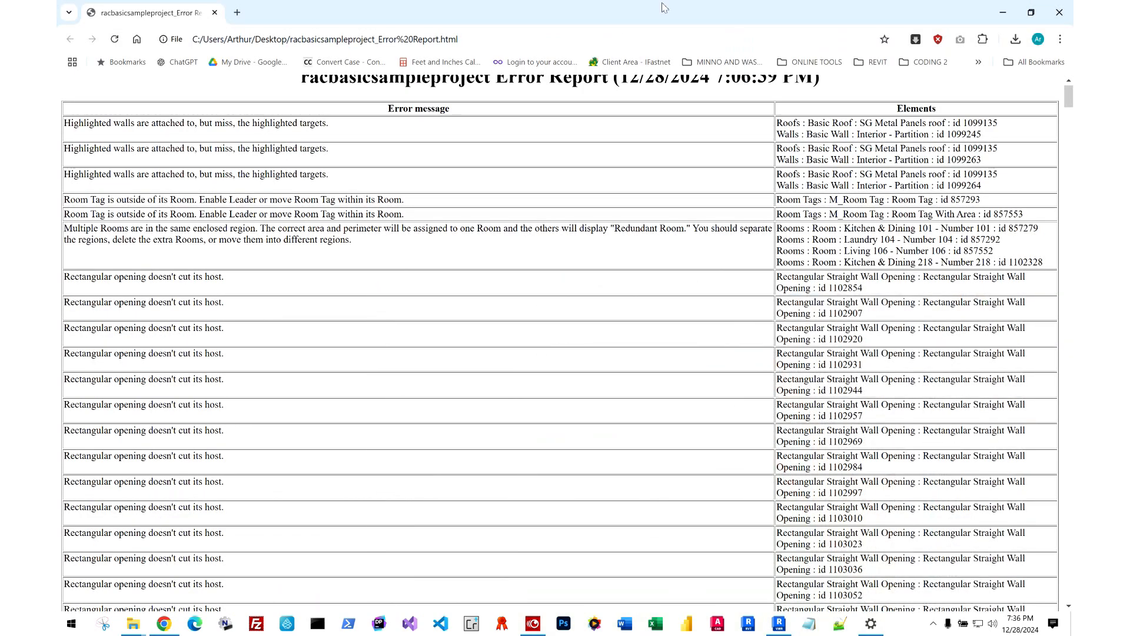
left_click(1059, 13)
left_click_drag(81, 324, 86, 156)
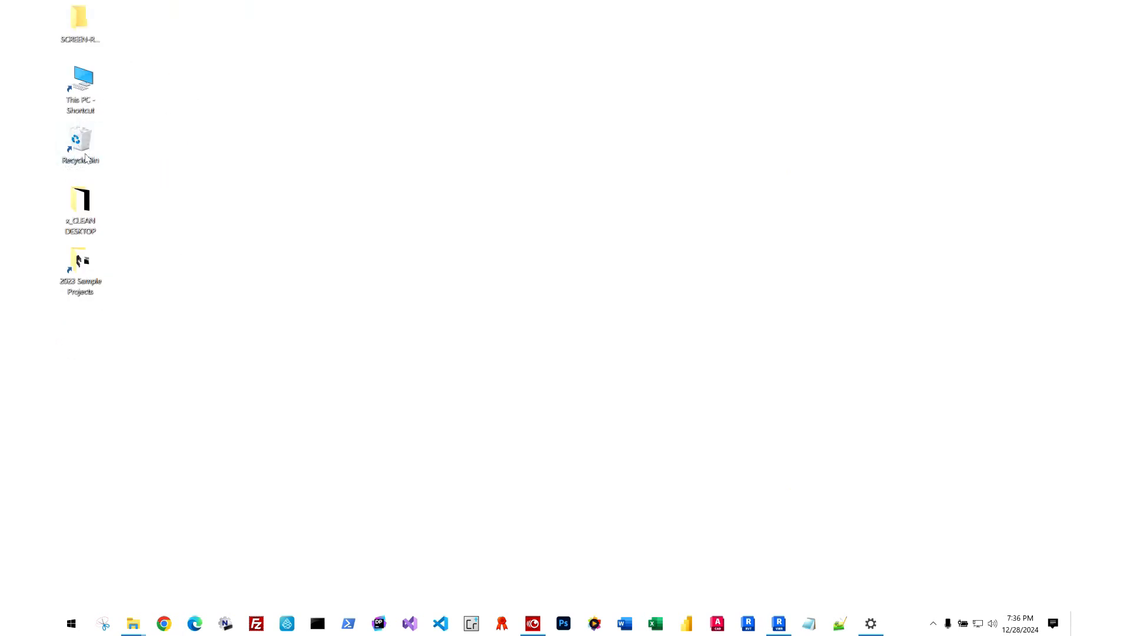
Export Revit's current warnings to the Desktop as the HTML report racbasicsampleproject_Error Report, and close the warnings list.
left_click(778, 622)
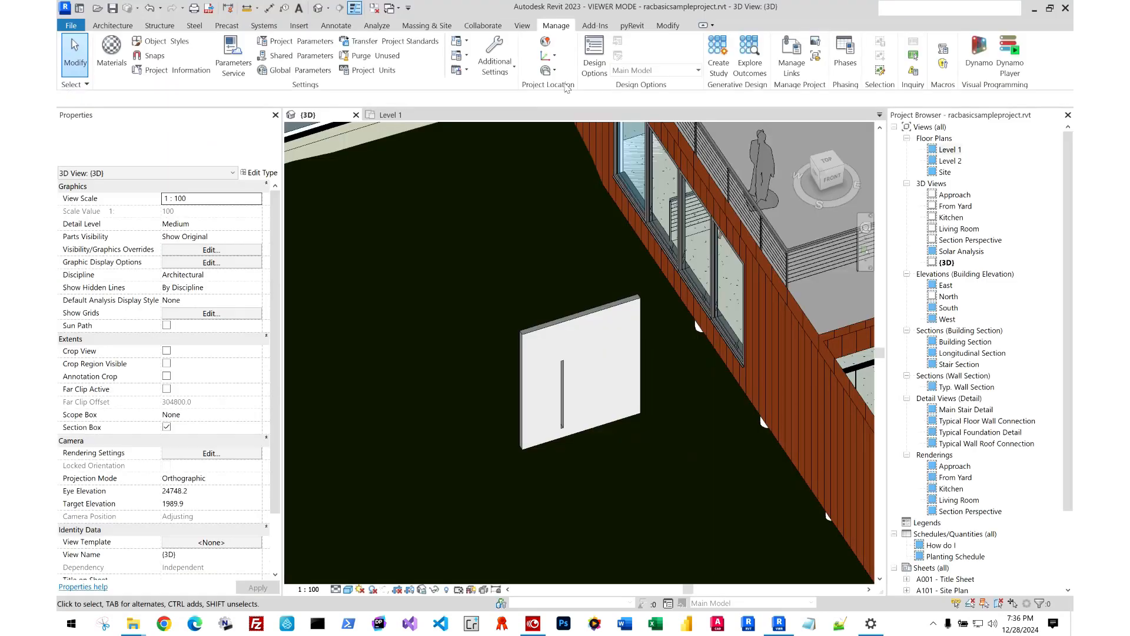
left_click(913, 70)
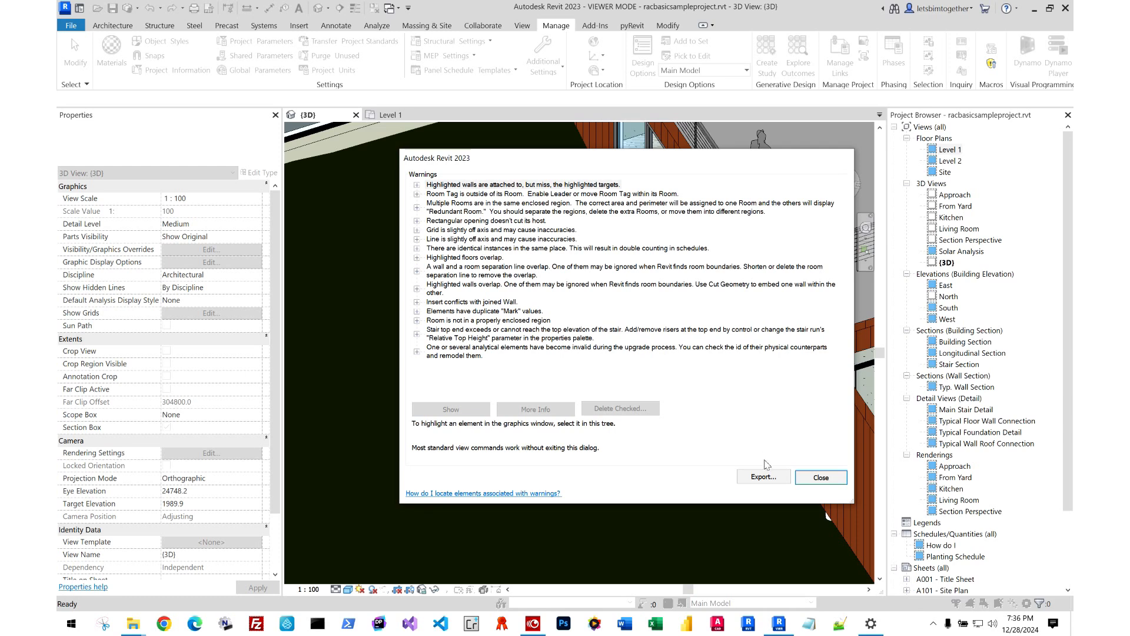
left_click(763, 476)
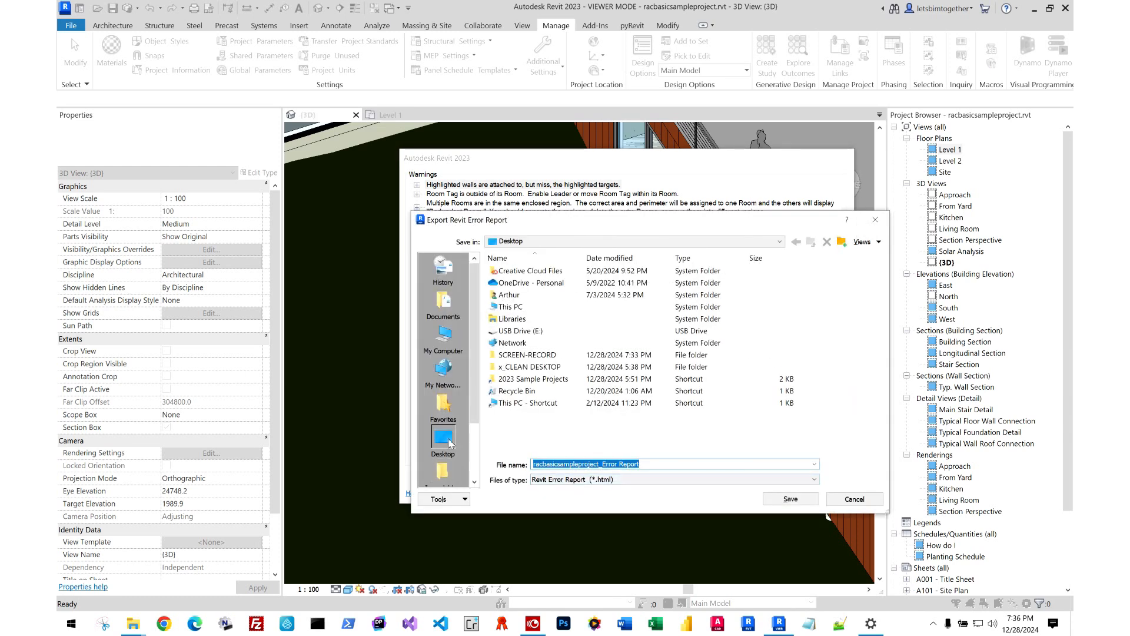
left_click(449, 440)
left_click(764, 500)
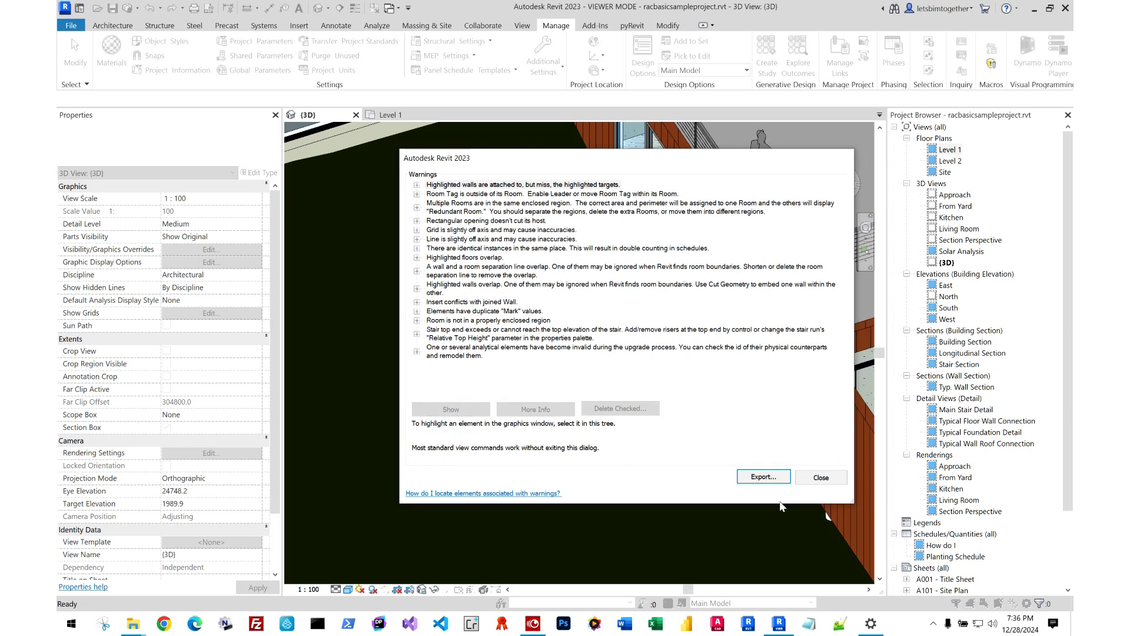
left_click(821, 477)
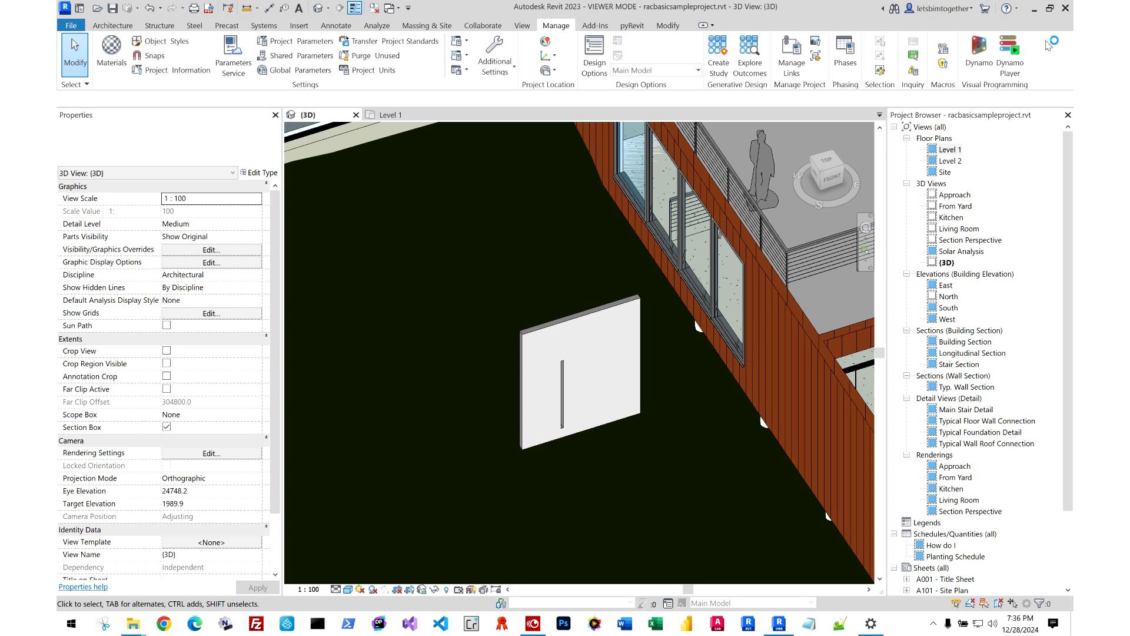
Launch Excel and open the newly exported error report from the desktop in Google Chrome to review its entries.
left_click(1034, 8)
left_click(655, 623)
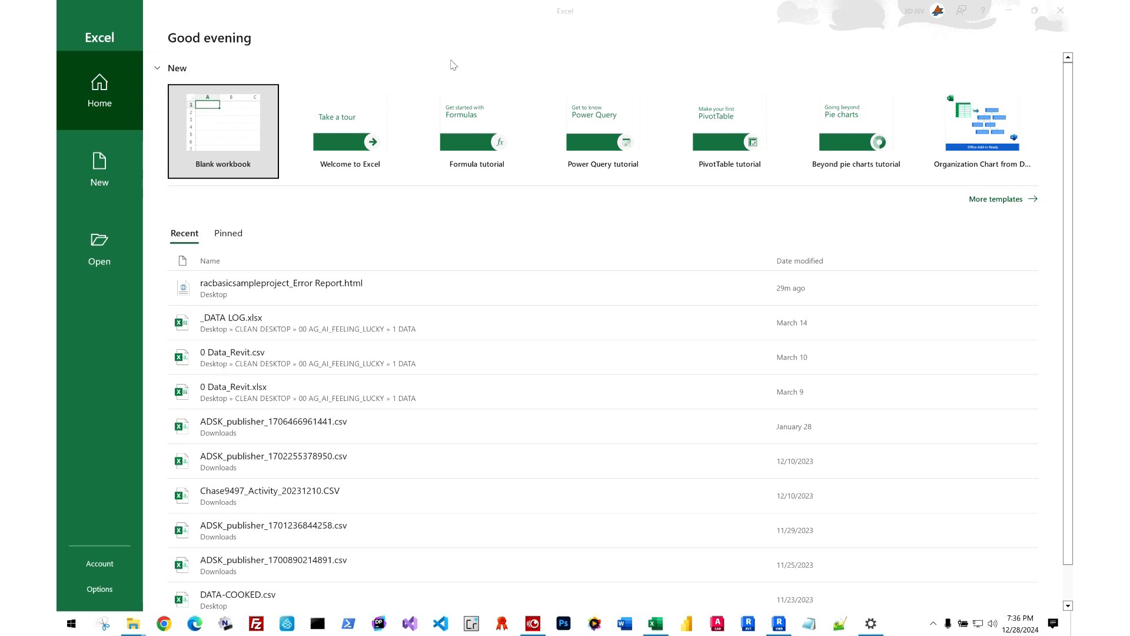
left_click(82, 323)
right_click(86, 321)
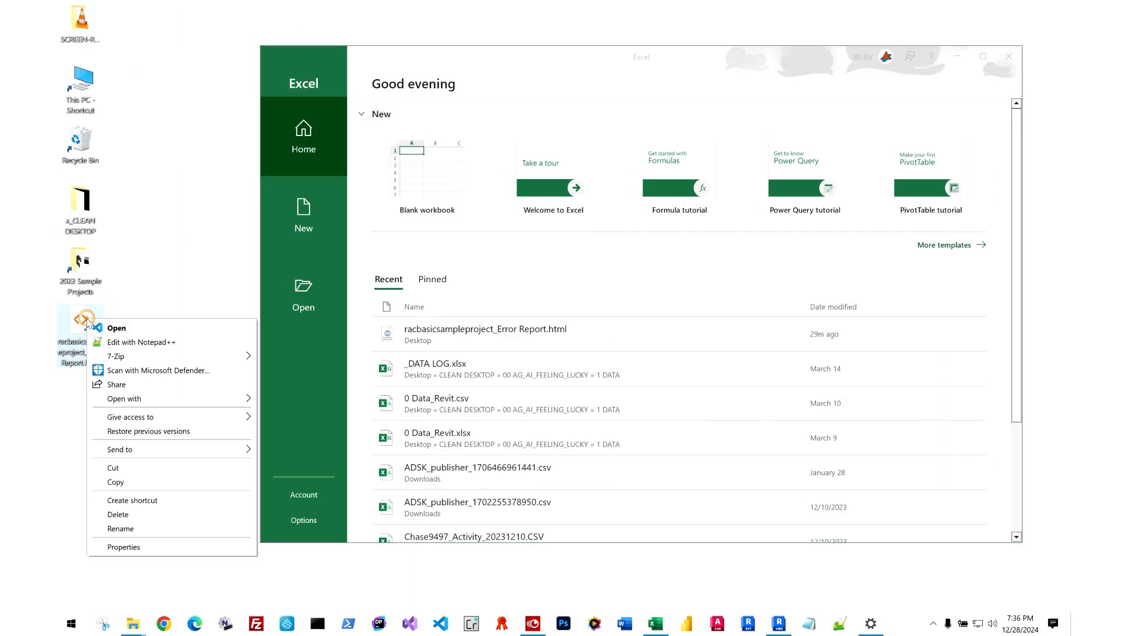
mouse_move(175, 403)
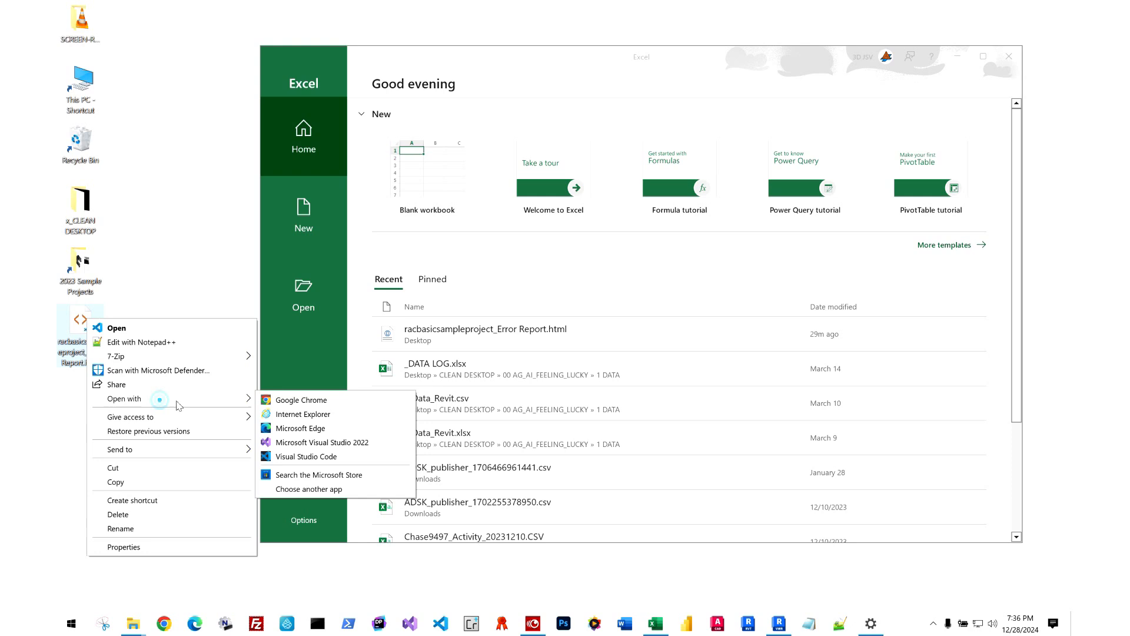
left_click(283, 398)
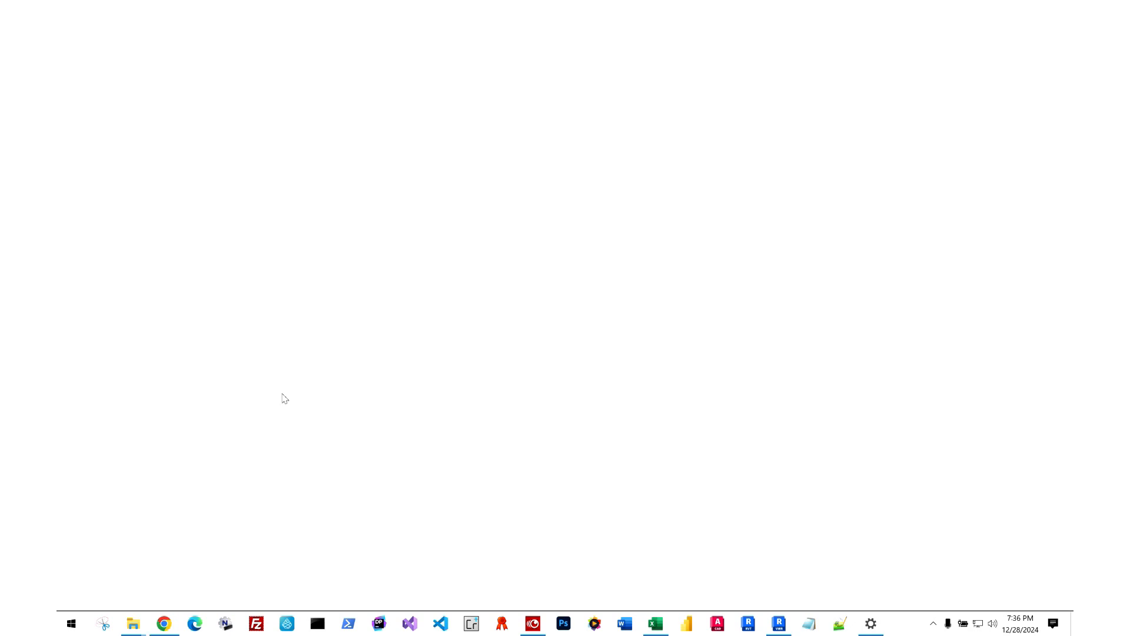
left_click_drag(240, 177, 724, 547)
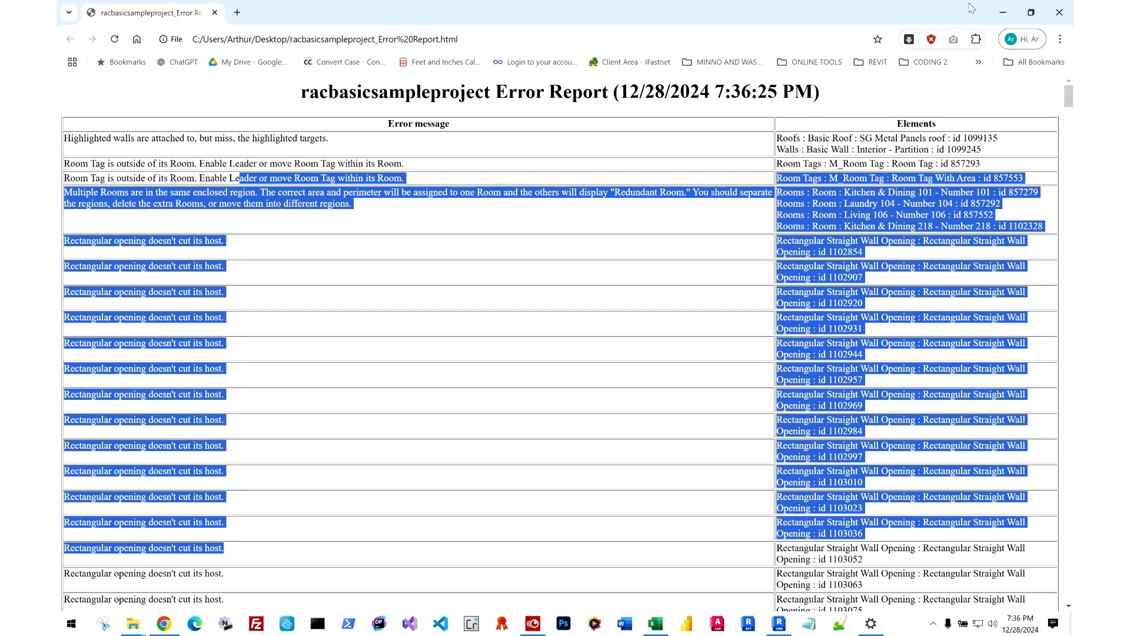
Put the browser report away and create a blank workbook in Excel.
left_click(1003, 12)
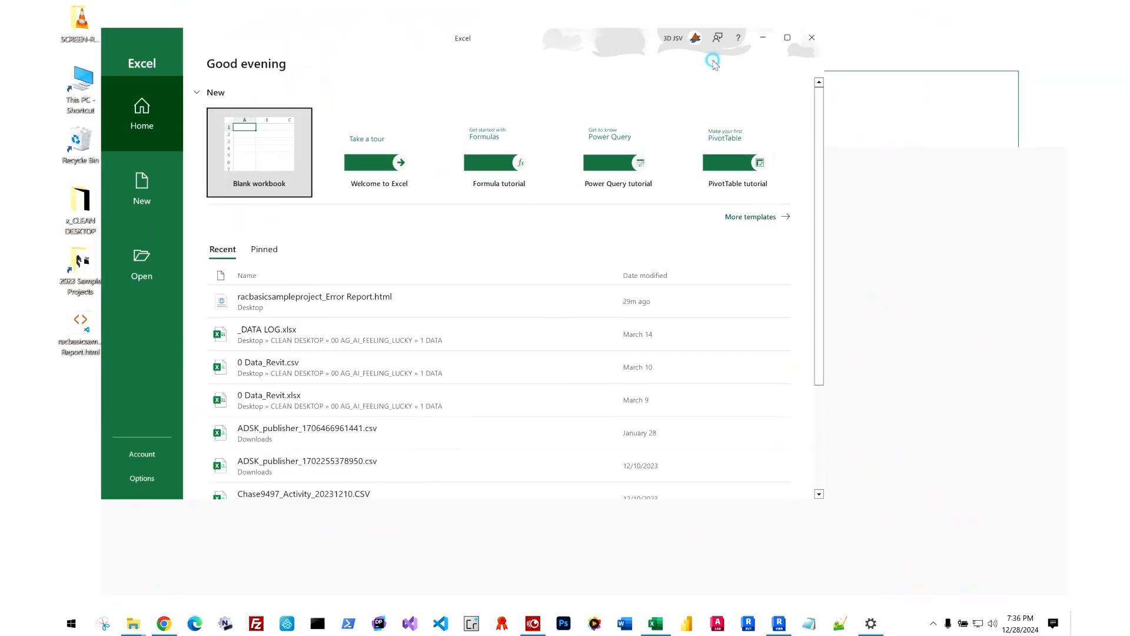
key("alt+Tab")
key("Escape")
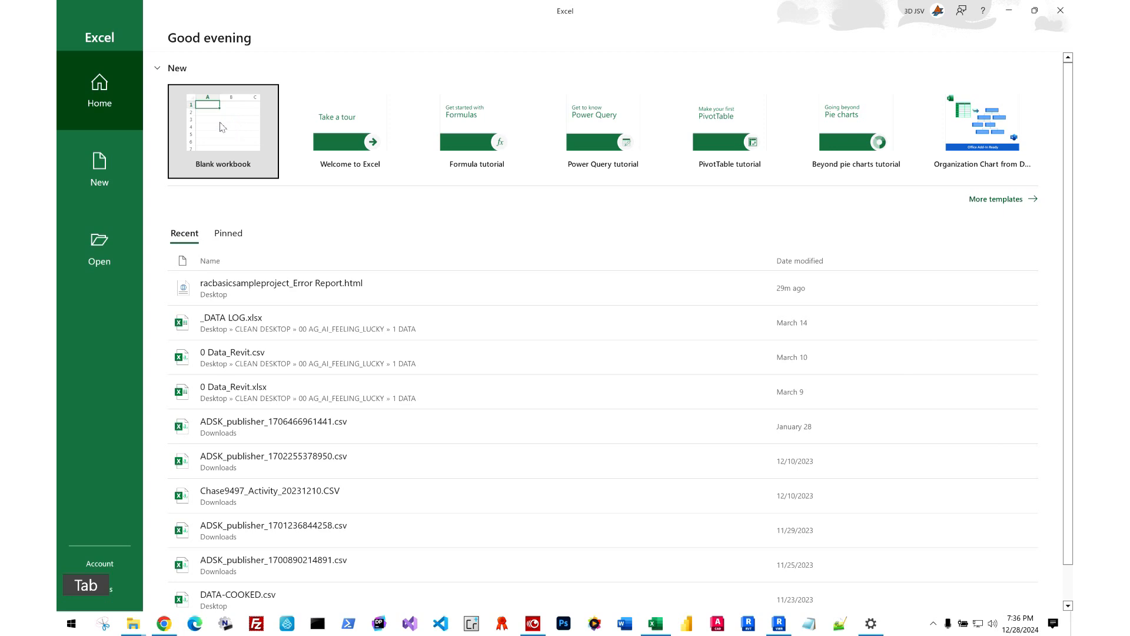
left_click(223, 126)
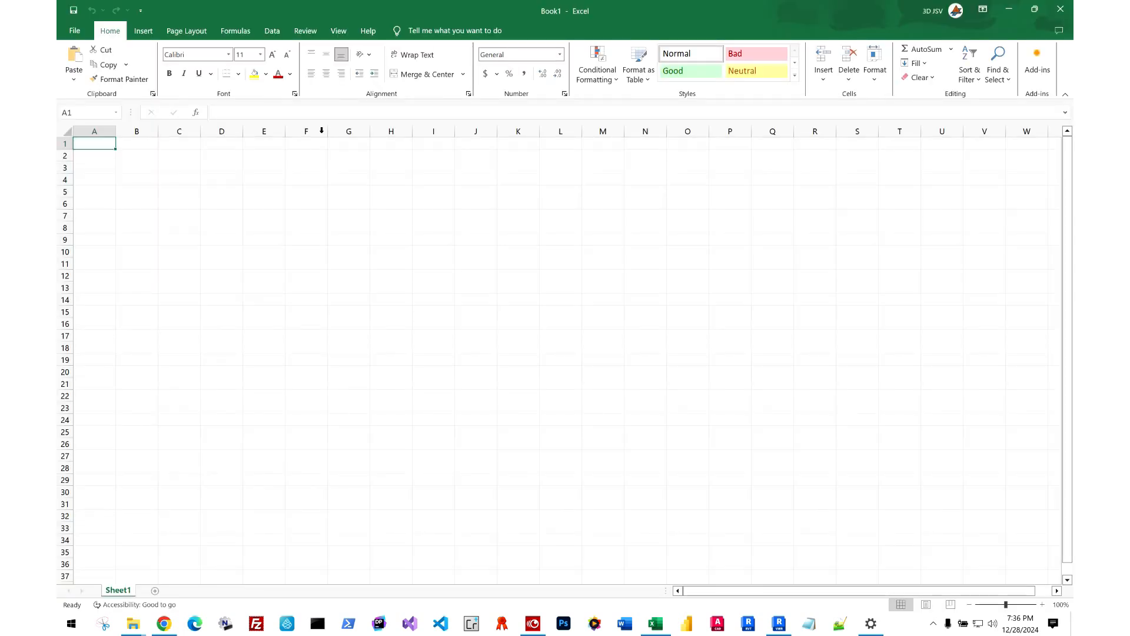
Import racbasicsampleproject_Error Report.html from the Desktop through the XML data import, with All Files shown.
left_click(273, 32)
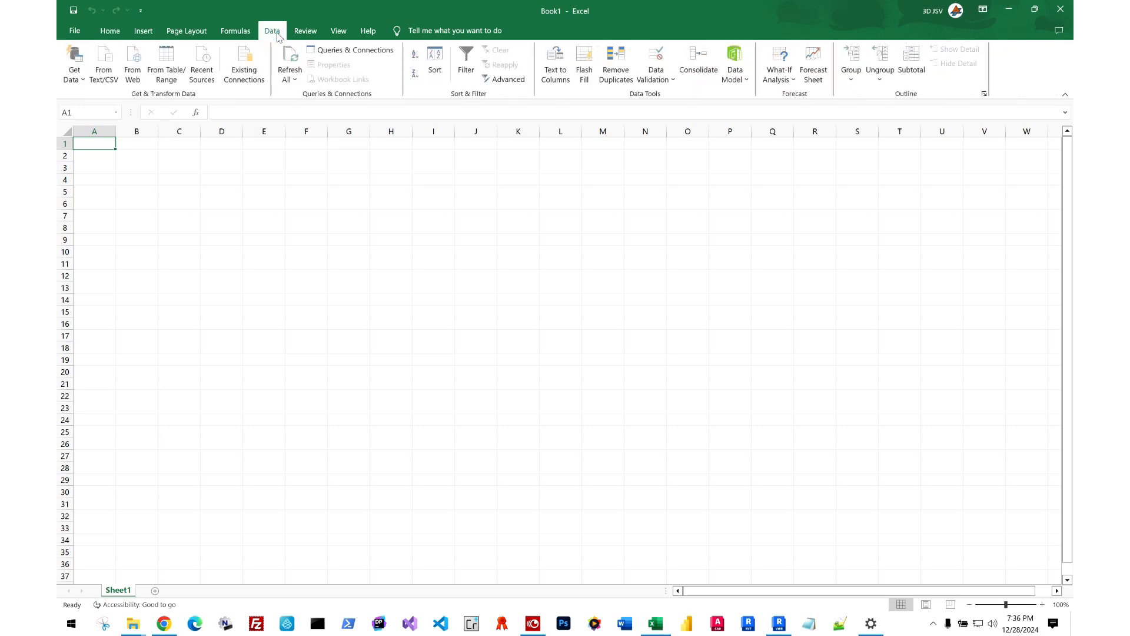
left_click(80, 80)
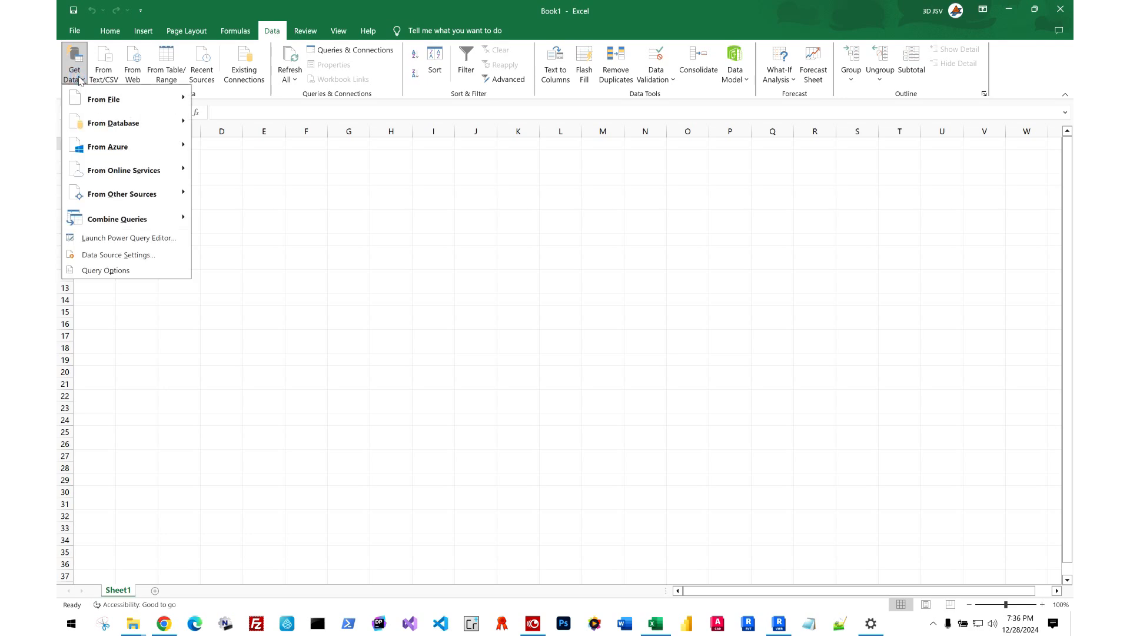
mouse_move(94, 102)
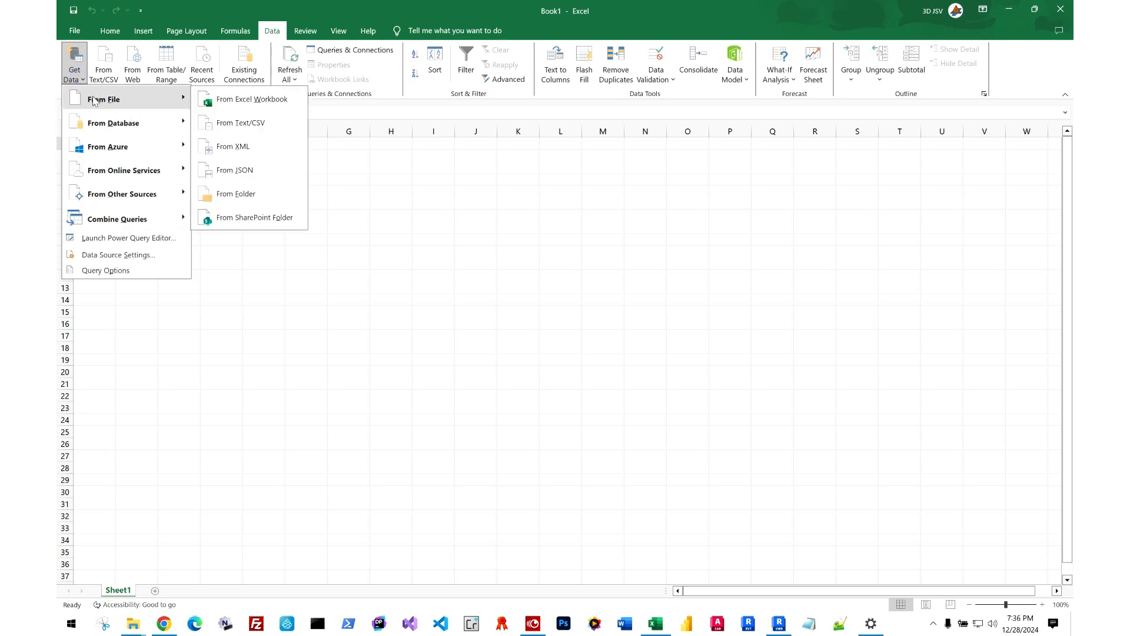
left_click(255, 152)
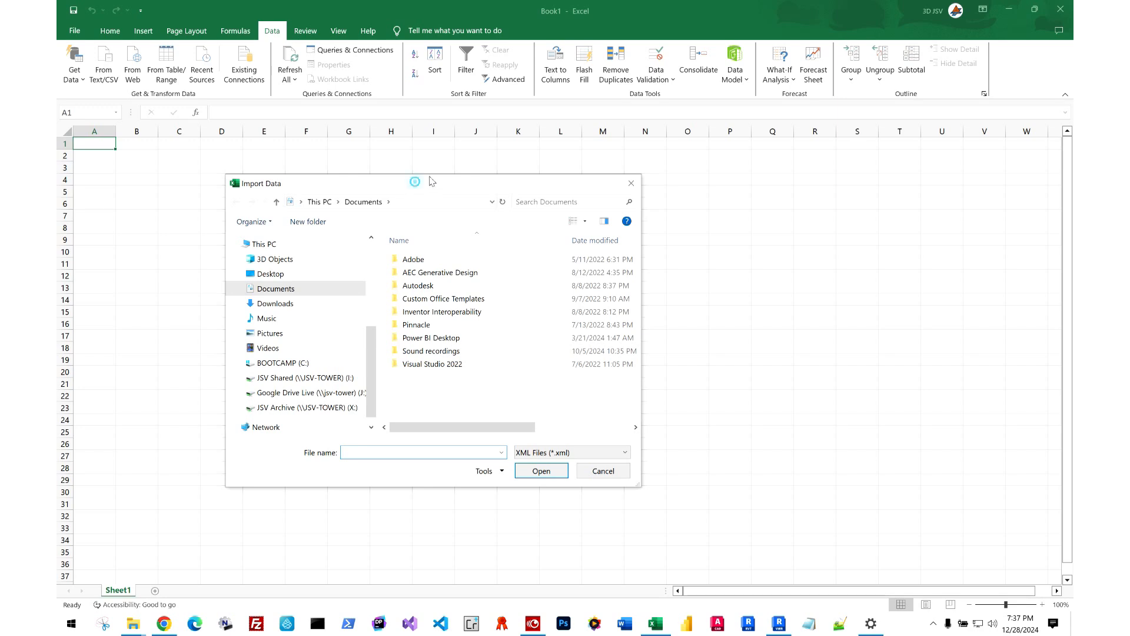
left_click(300, 257)
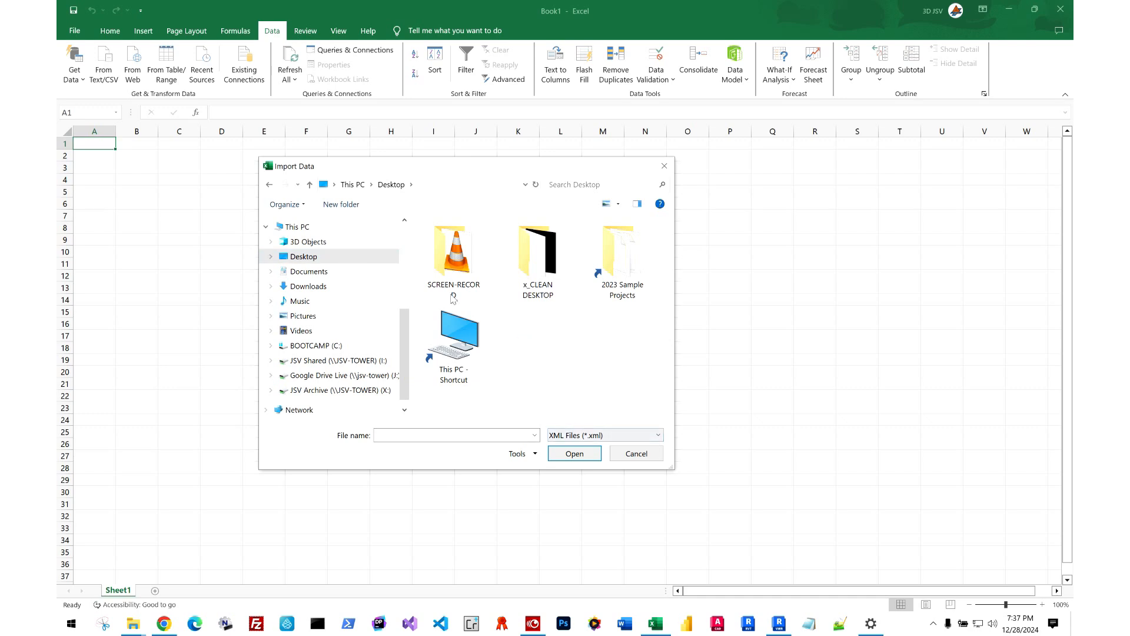
left_click(585, 438)
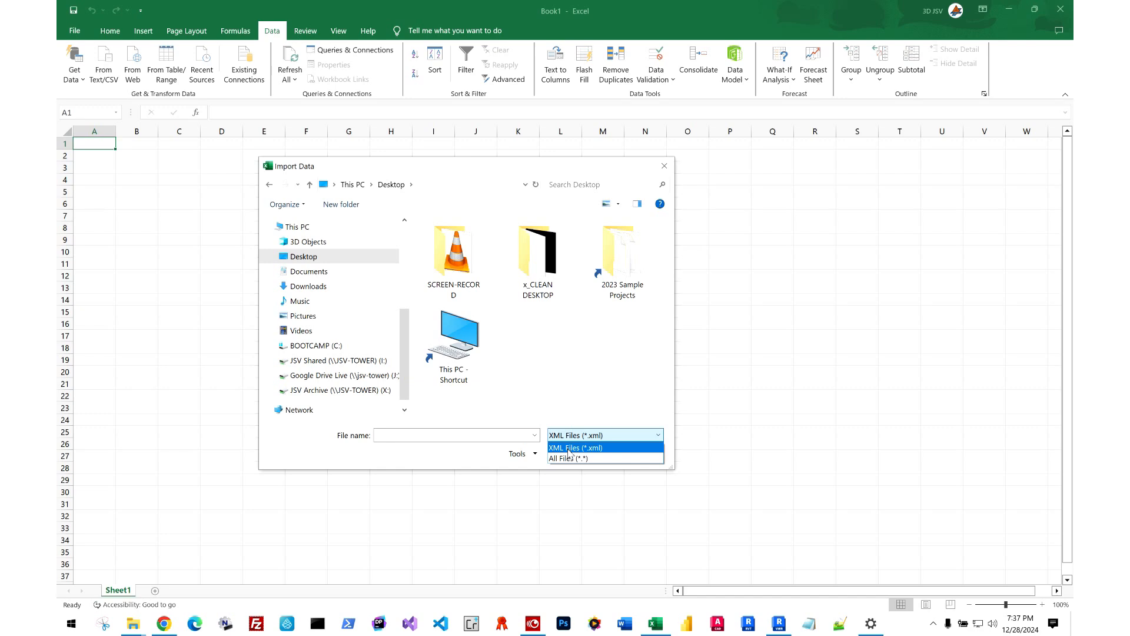
left_click(580, 439)
left_click(580, 438)
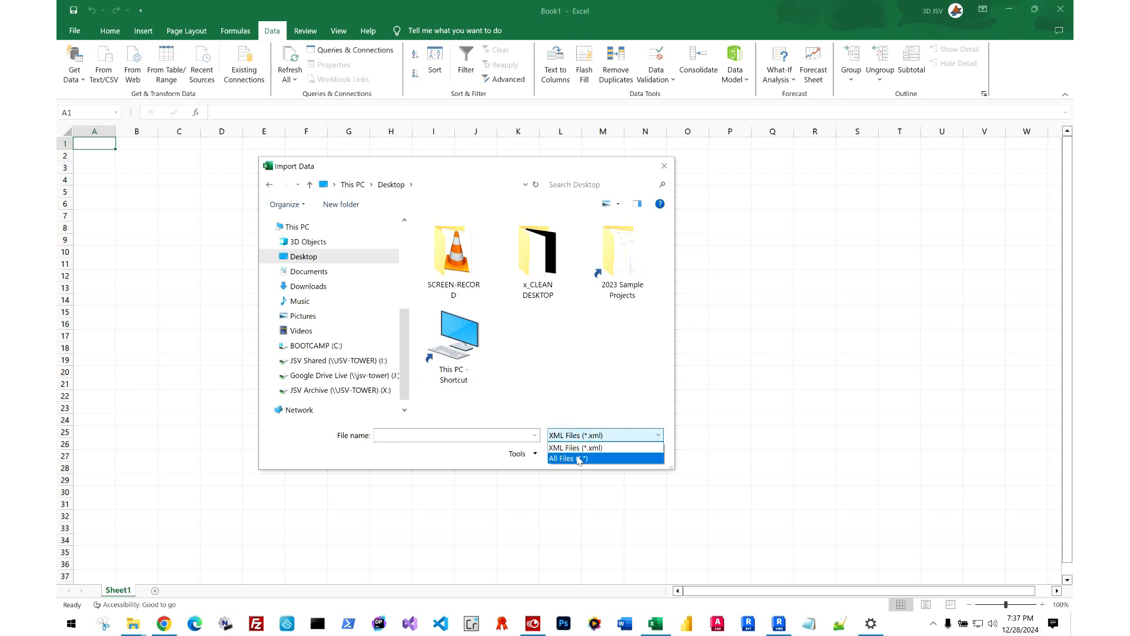
left_click(580, 458)
left_click(459, 352)
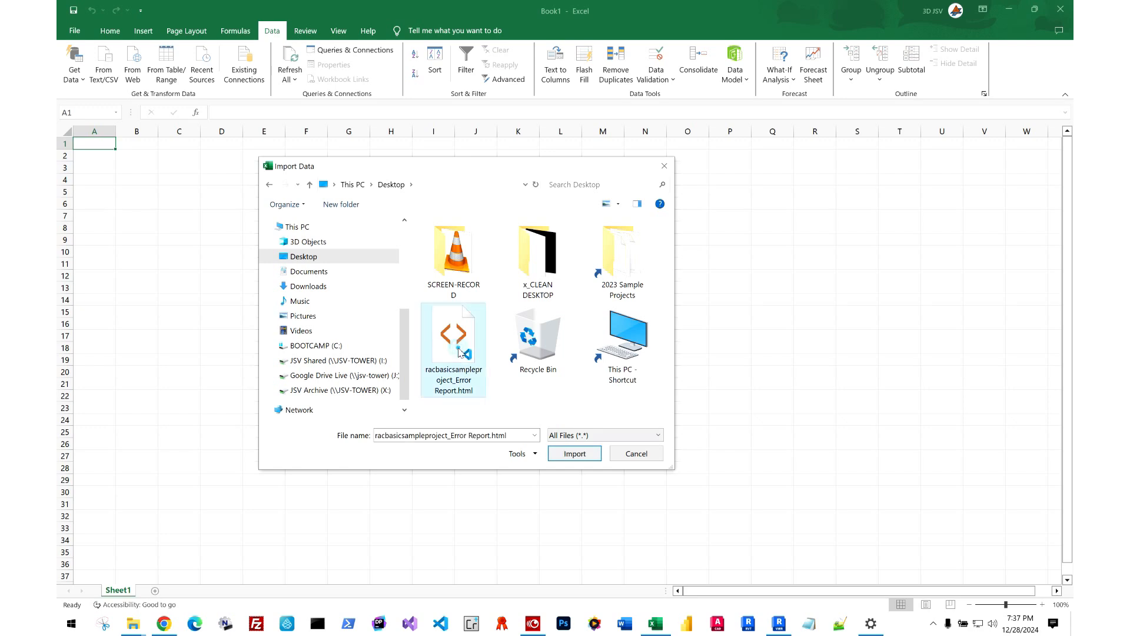
left_click(576, 454)
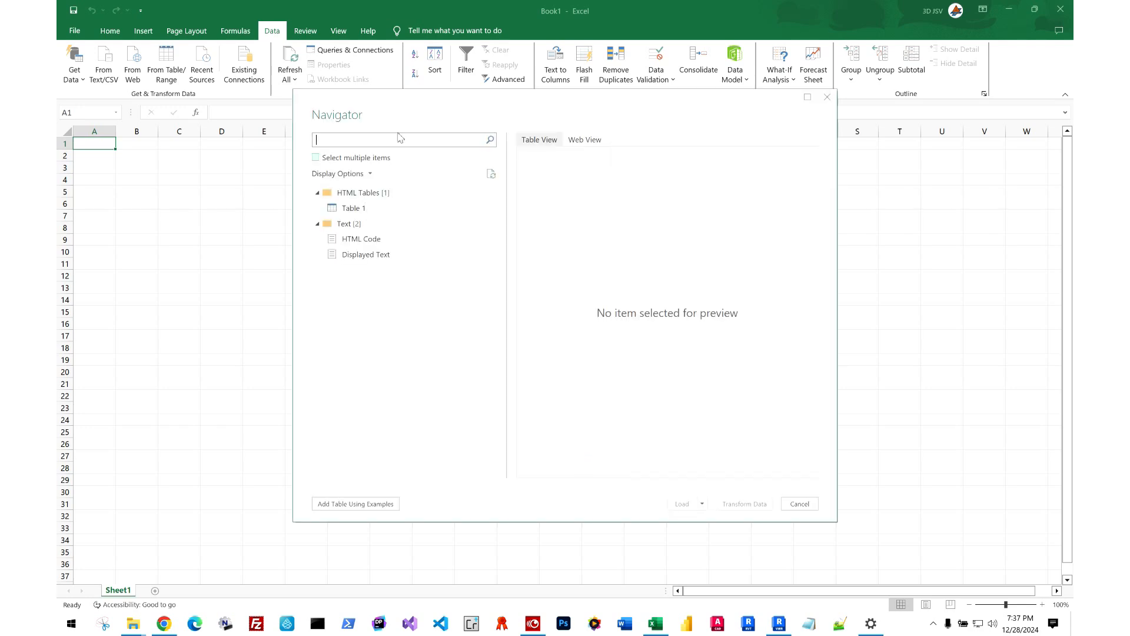
Preview Table 1 from the HTML report, load it into the workbook, and close the Queries & Connections pane.
left_click(361, 210)
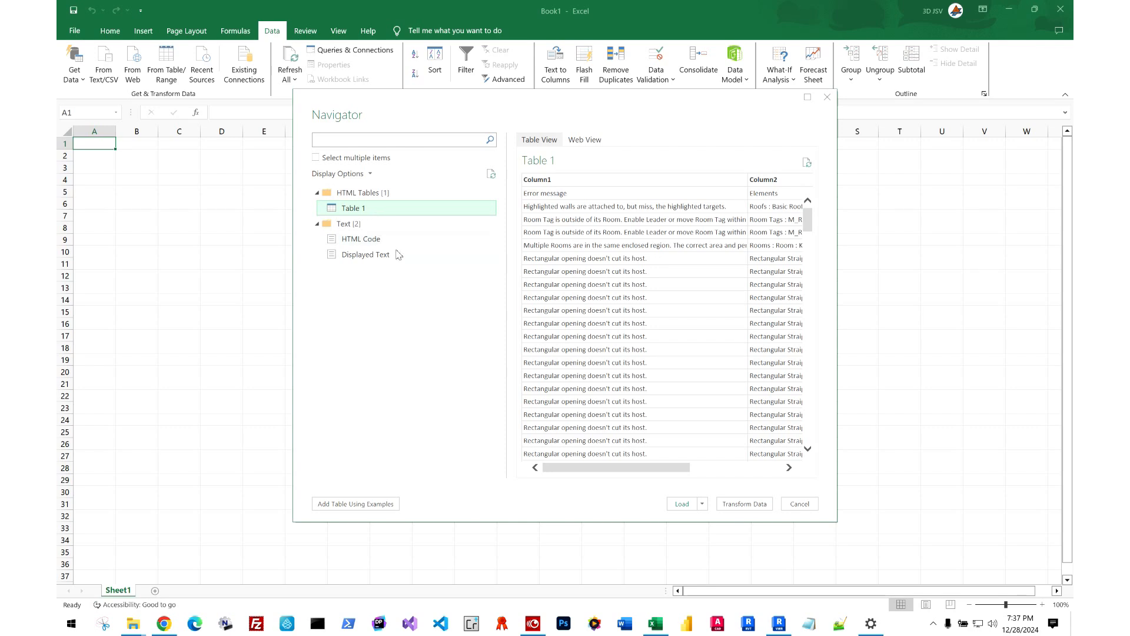
left_click_drag(810, 227, 823, 204)
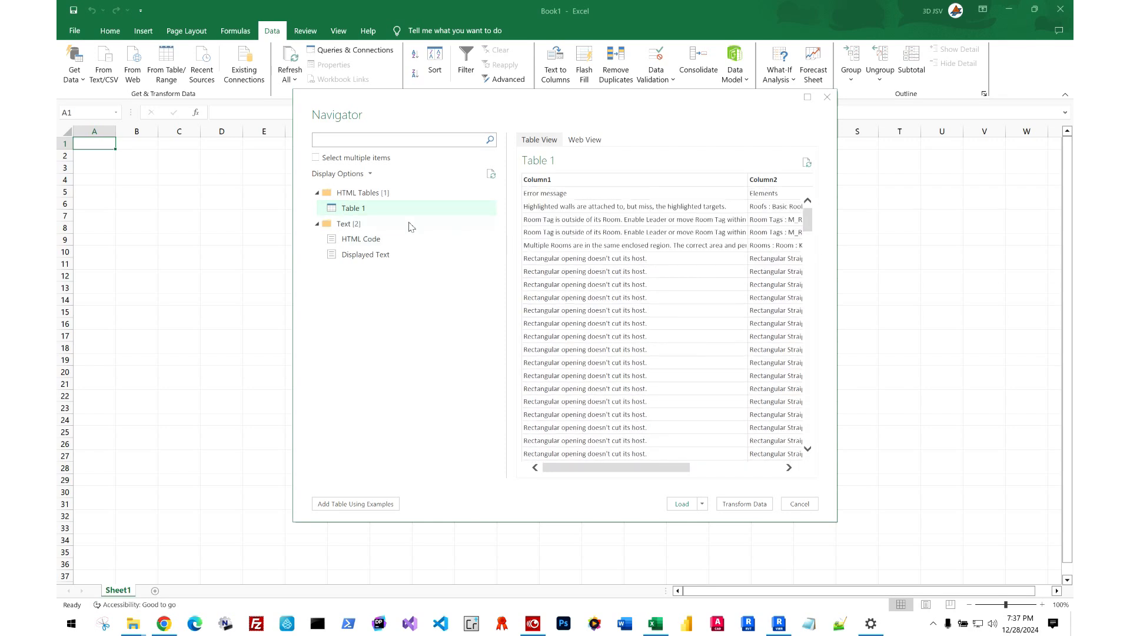
left_click(682, 504)
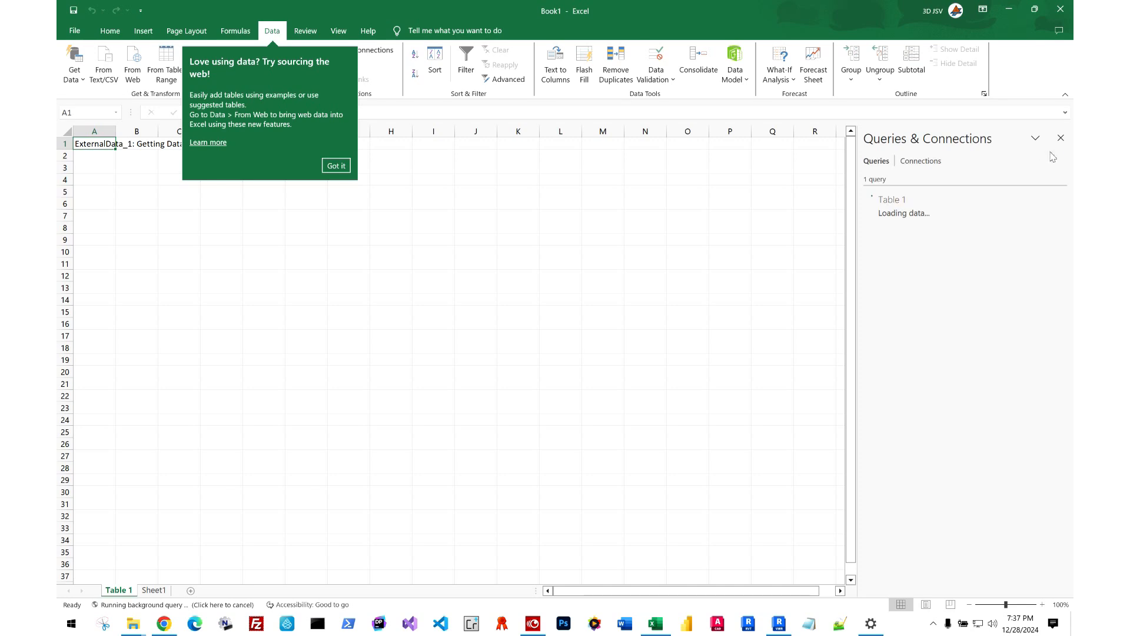
left_click(1061, 142)
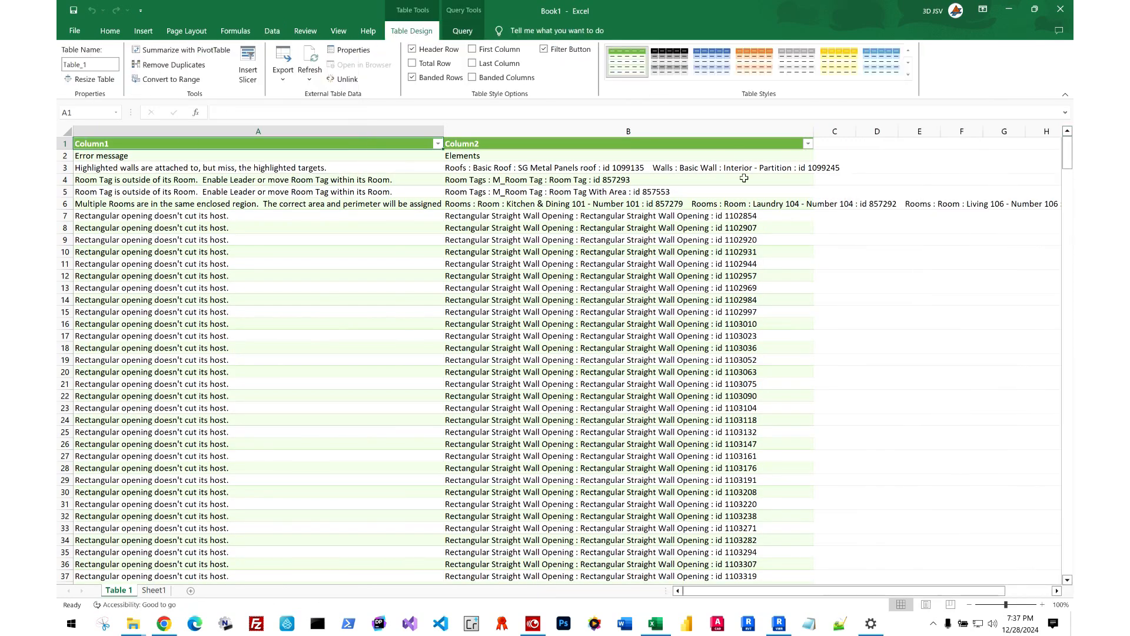
Filter Column1 to only "Rectangular opening doesn't cut its host." and review the matching rows before minimizing the workbook.
left_click(437, 144)
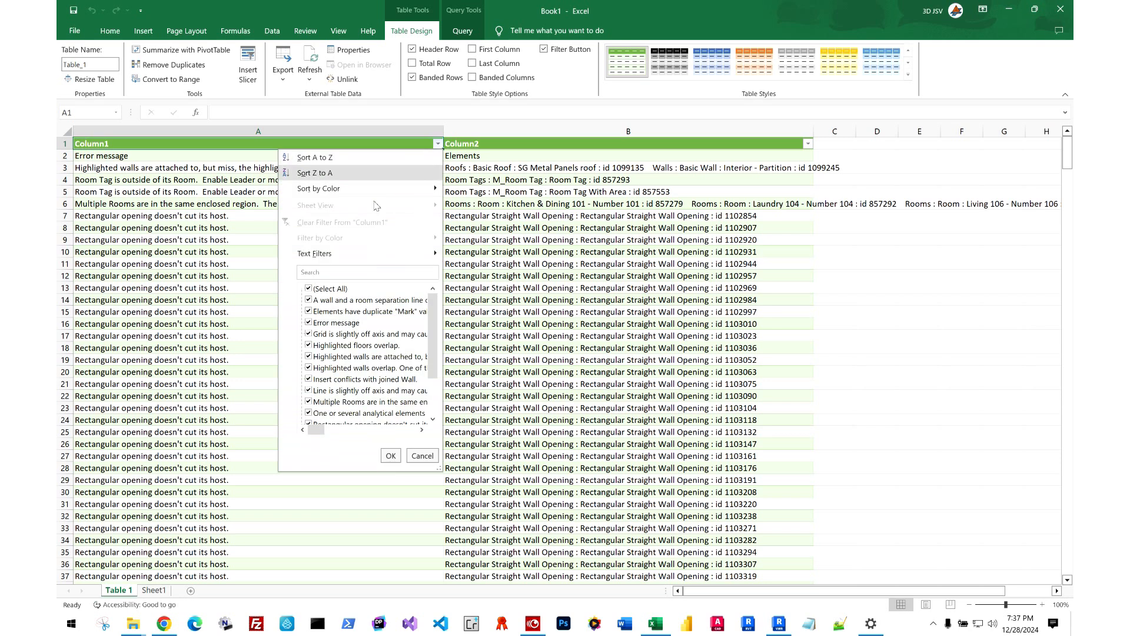
left_click_drag(440, 471, 923, 576)
left_click(309, 288)
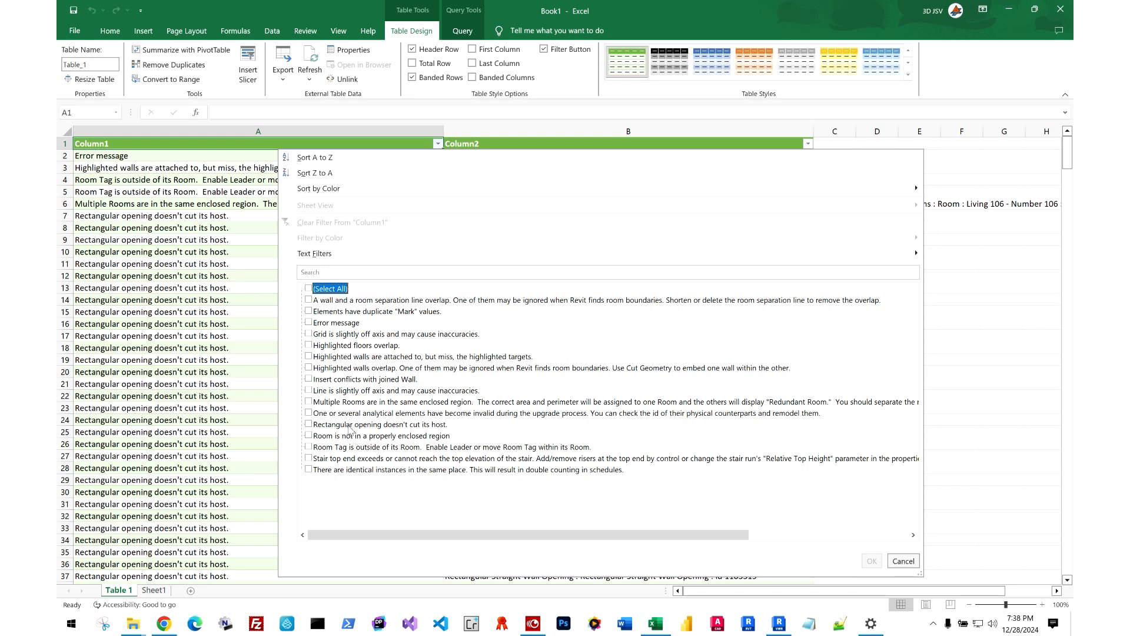
left_click(318, 425)
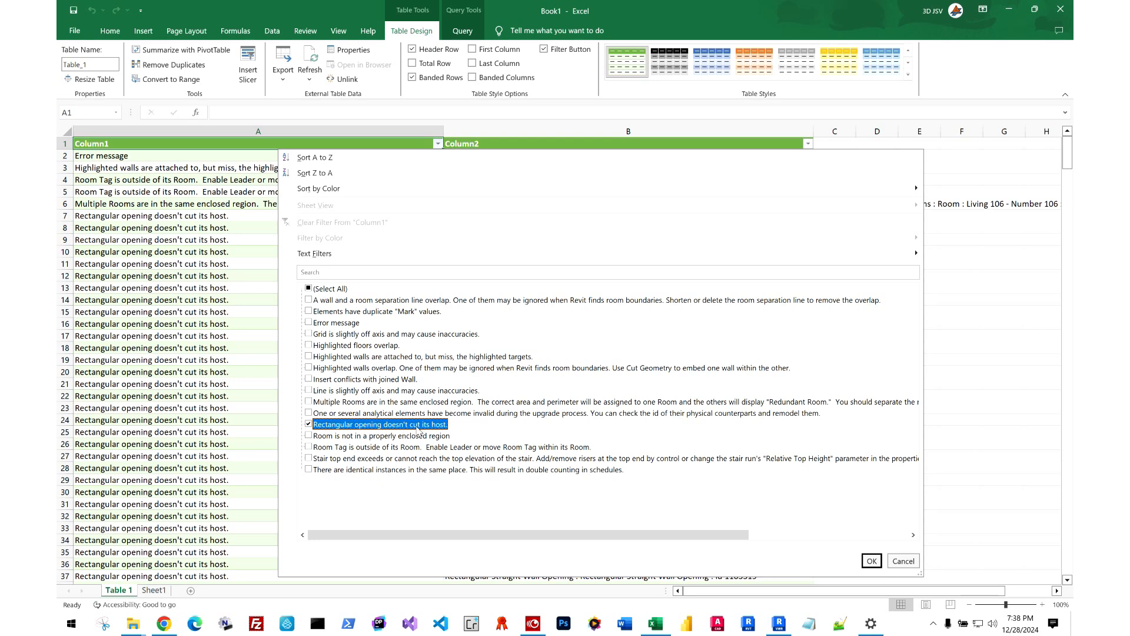
left_click(871, 561)
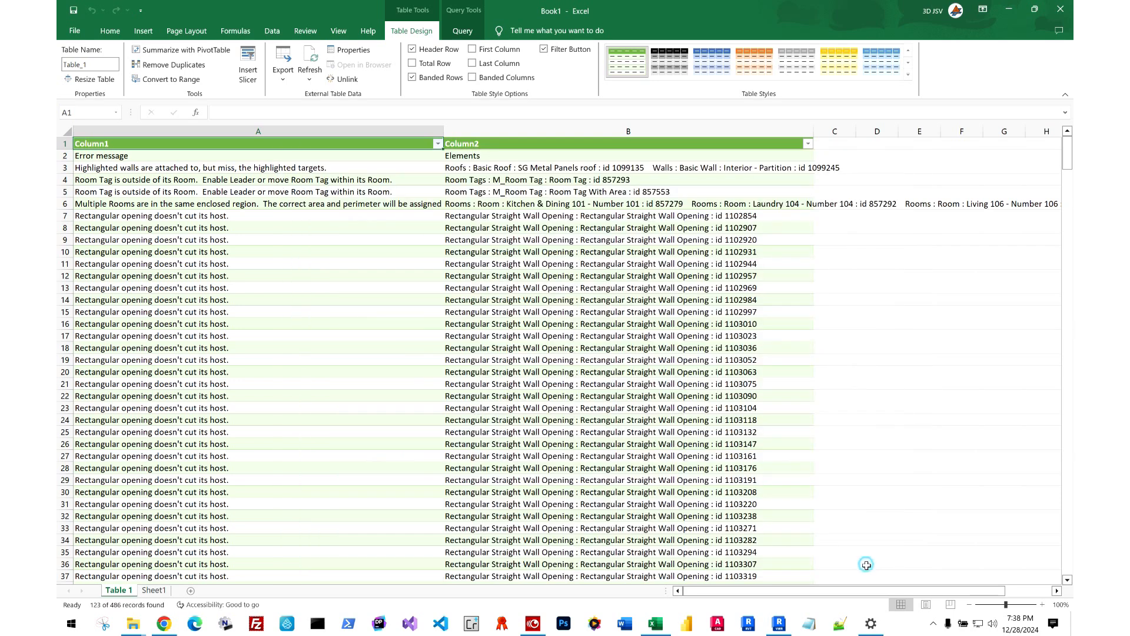
left_click_drag(1065, 171, 1024, 217)
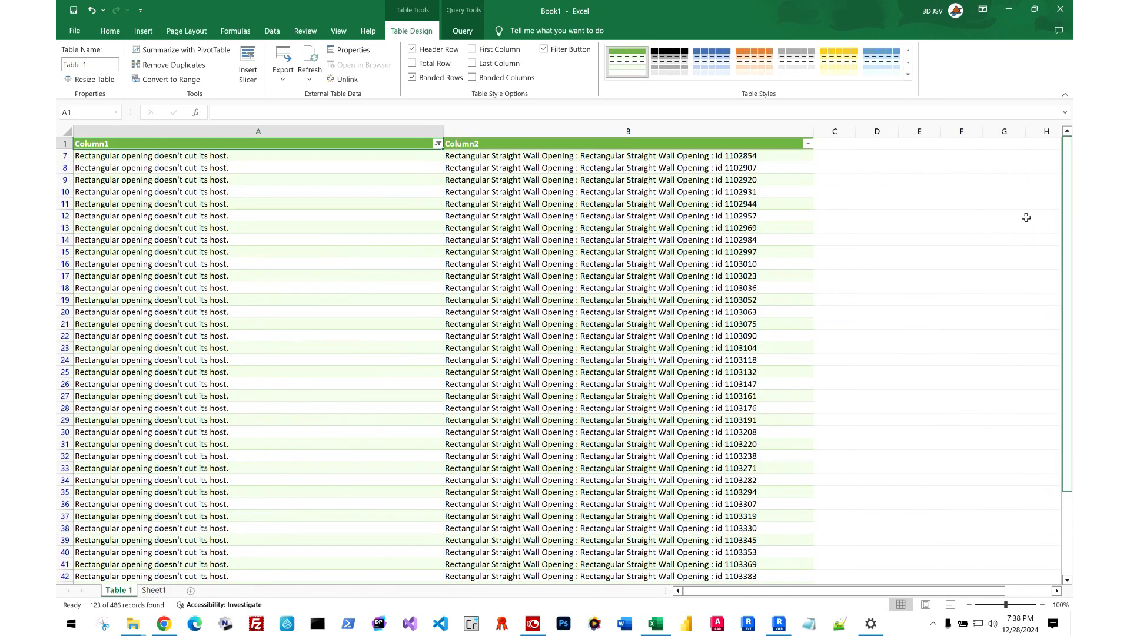
left_click(1002, 14)
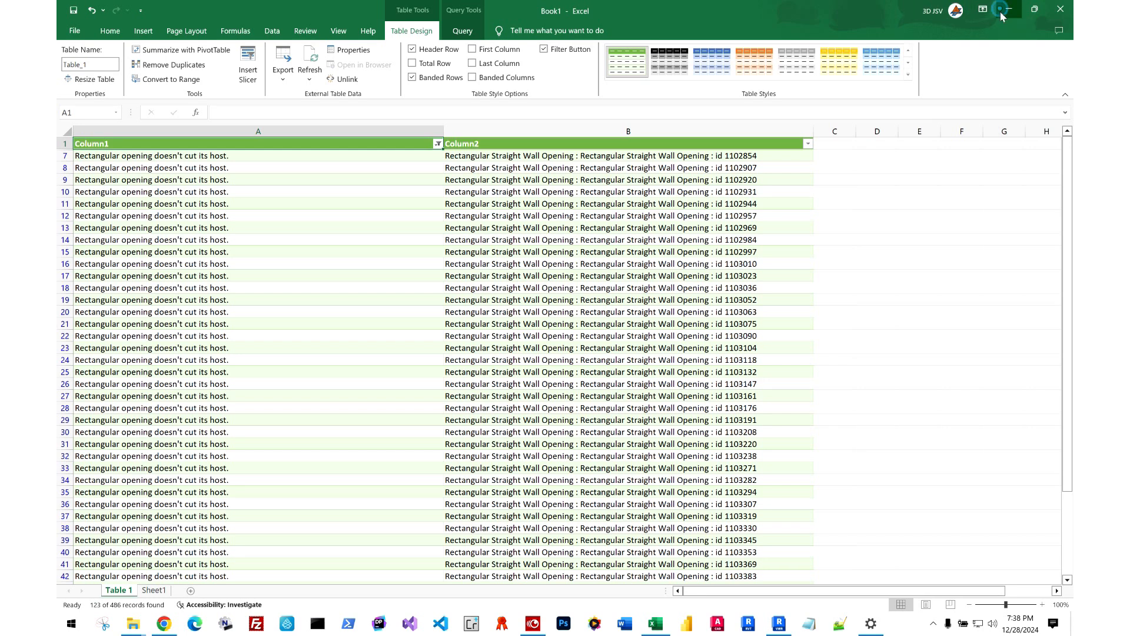